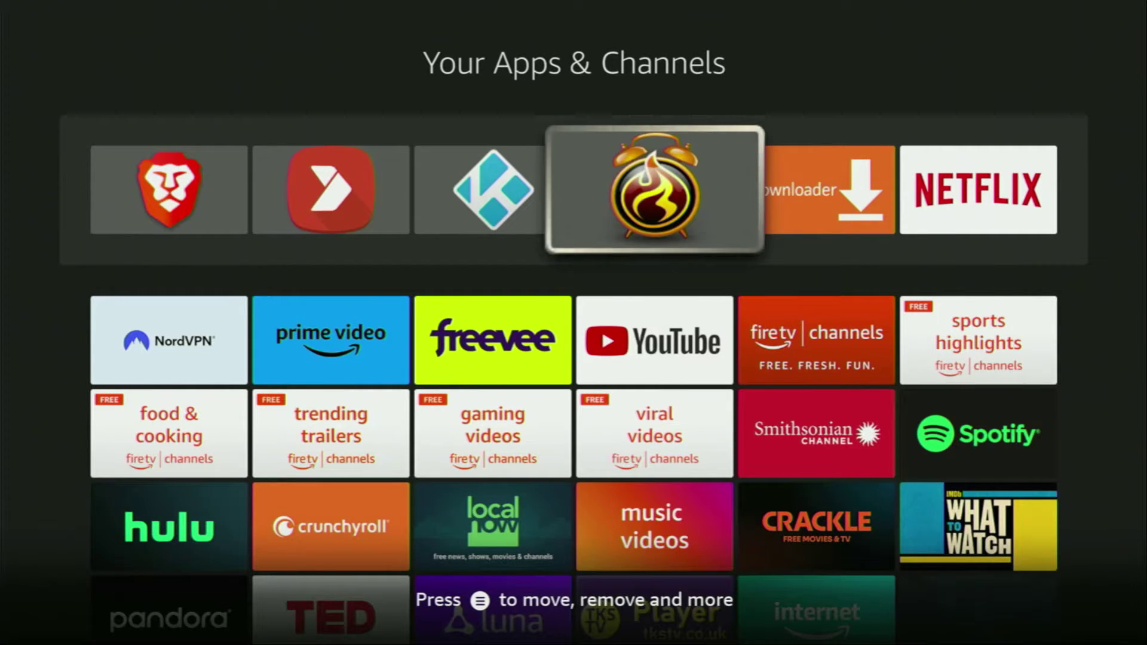
# Launch APKTime and scroll down its categories past Android TV, Gaming and Premium Services to Tools.
pyautogui.press('Return')
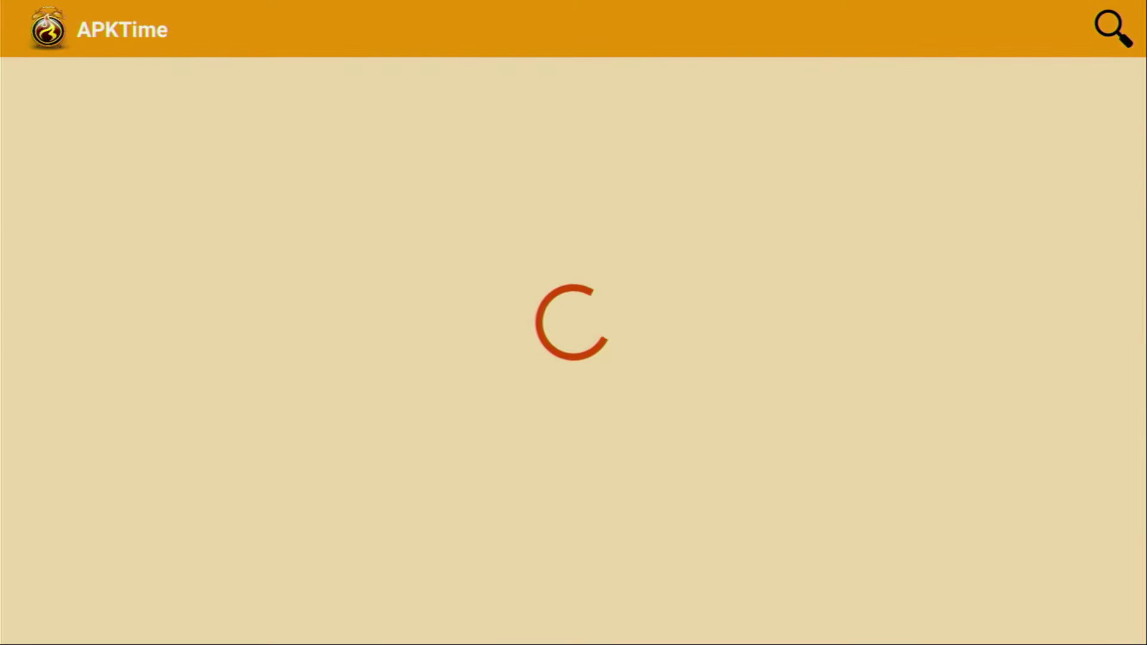
pyautogui.press('Down')
pyautogui.press('Down')
pyautogui.press('Down')
pyautogui.press('Down')
pyautogui.press('Down')
pyautogui.press('Down')
pyautogui.press('Down')
pyautogui.press('Down')
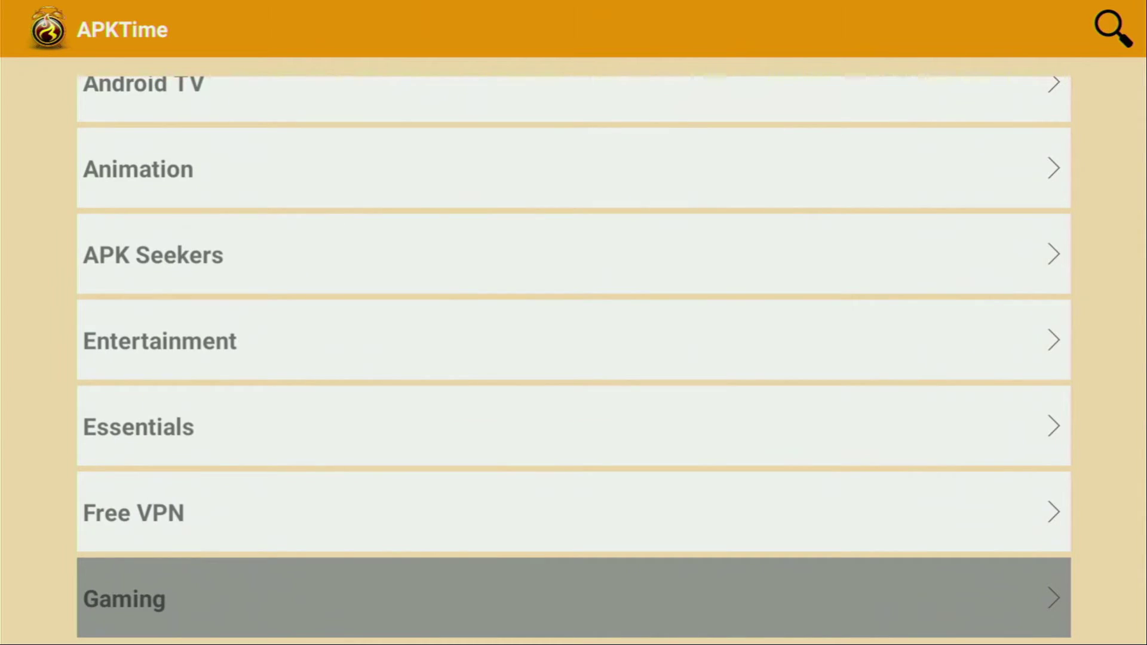
pyautogui.press('Down')
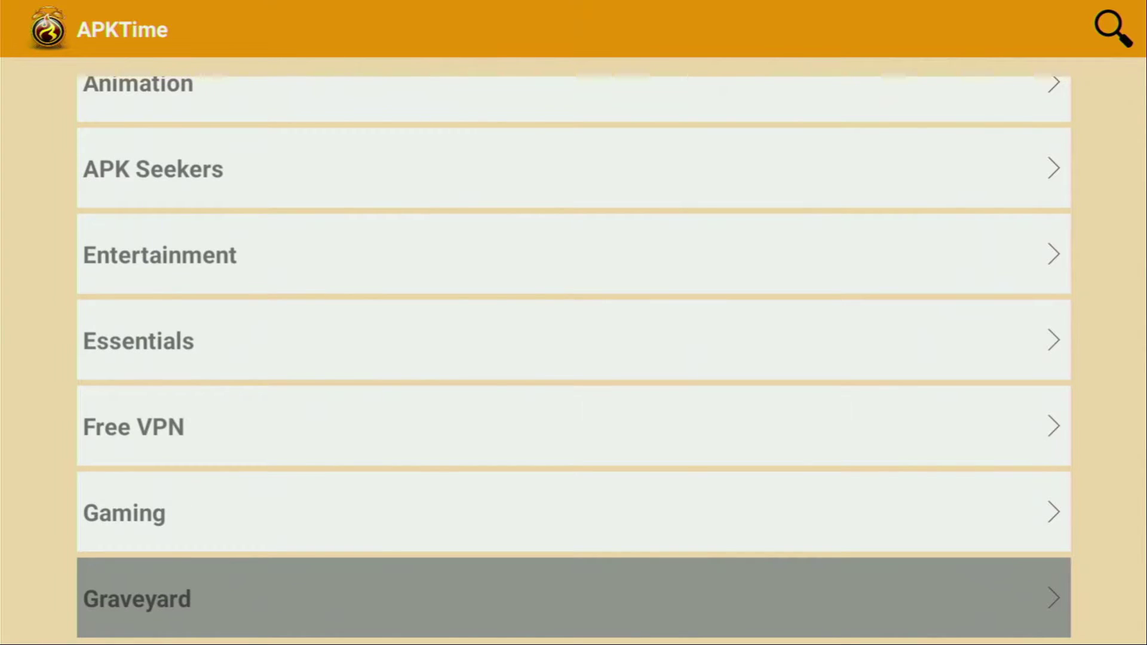
pyautogui.press('Down')
pyautogui.press('Down')
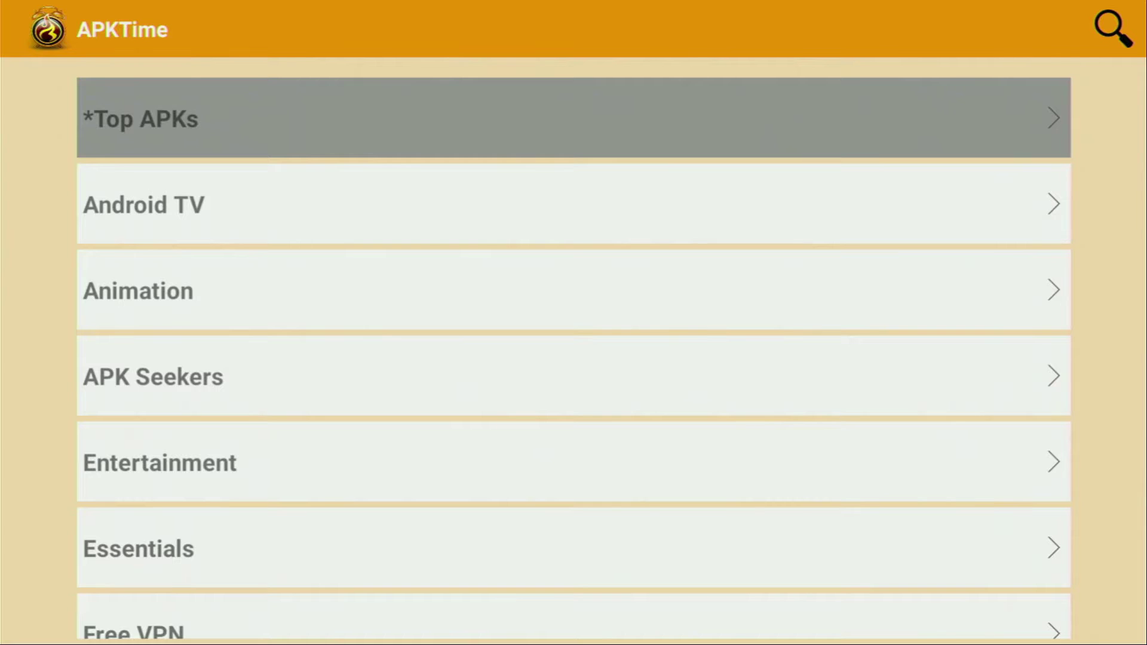
pyautogui.press('Down')
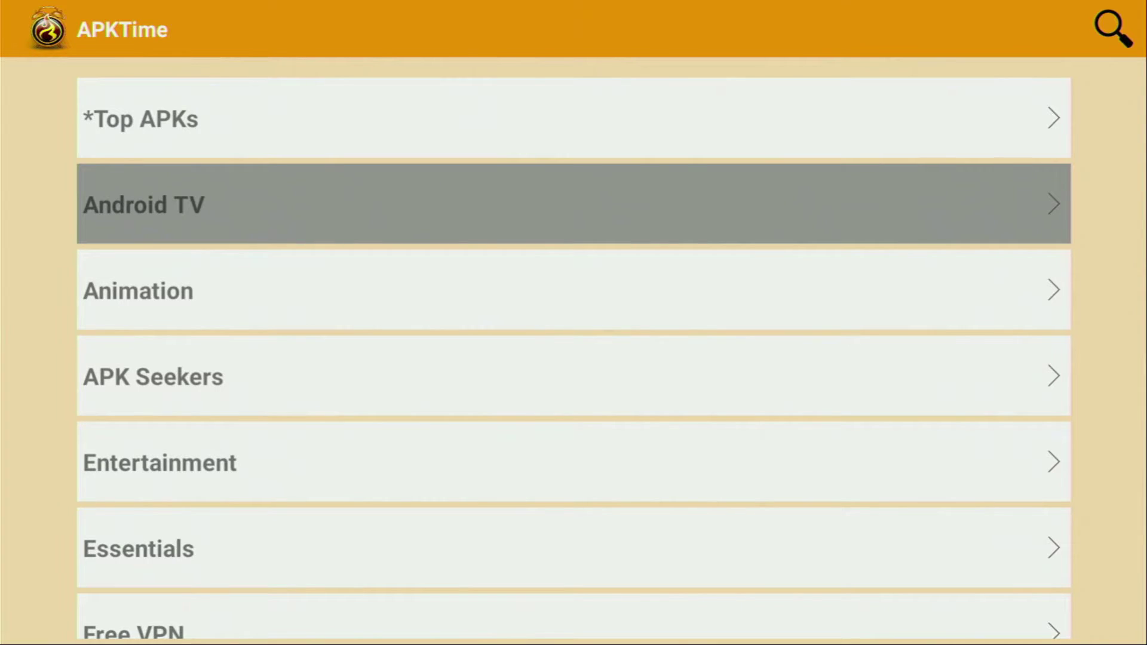
pyautogui.press('Down')
pyautogui.press('Down')
pyautogui.press('Down')
pyautogui.press('Down')
pyautogui.press('Down')
pyautogui.press('Down')
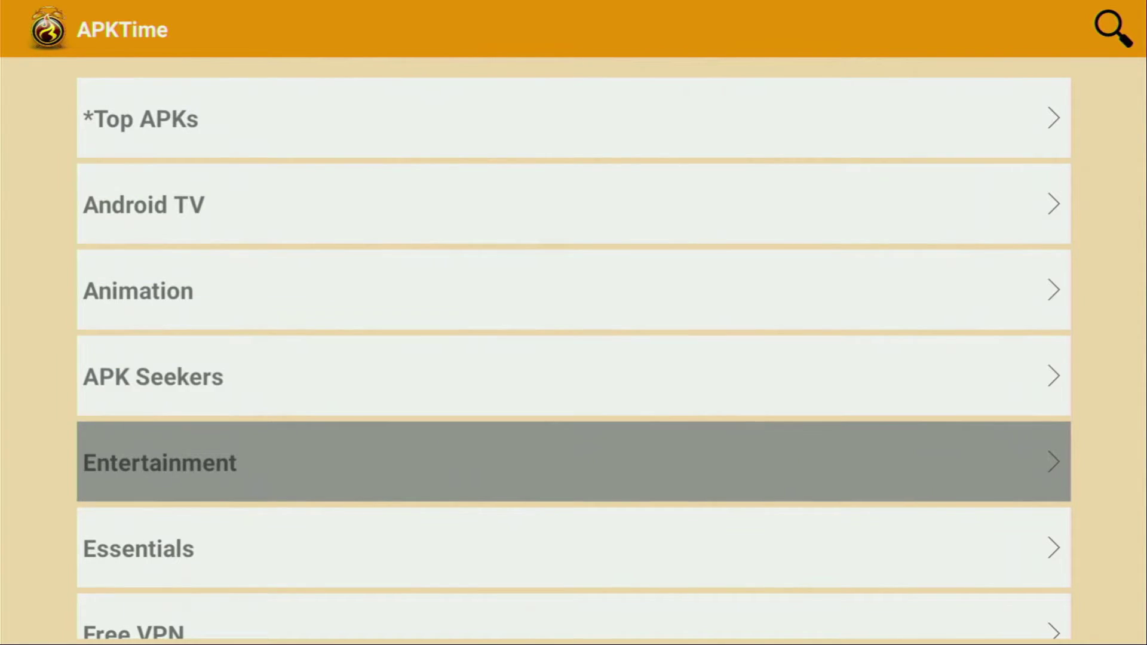
pyautogui.press('Down')
pyautogui.press('Down')
pyautogui.press('Down')
pyautogui.press('Down')
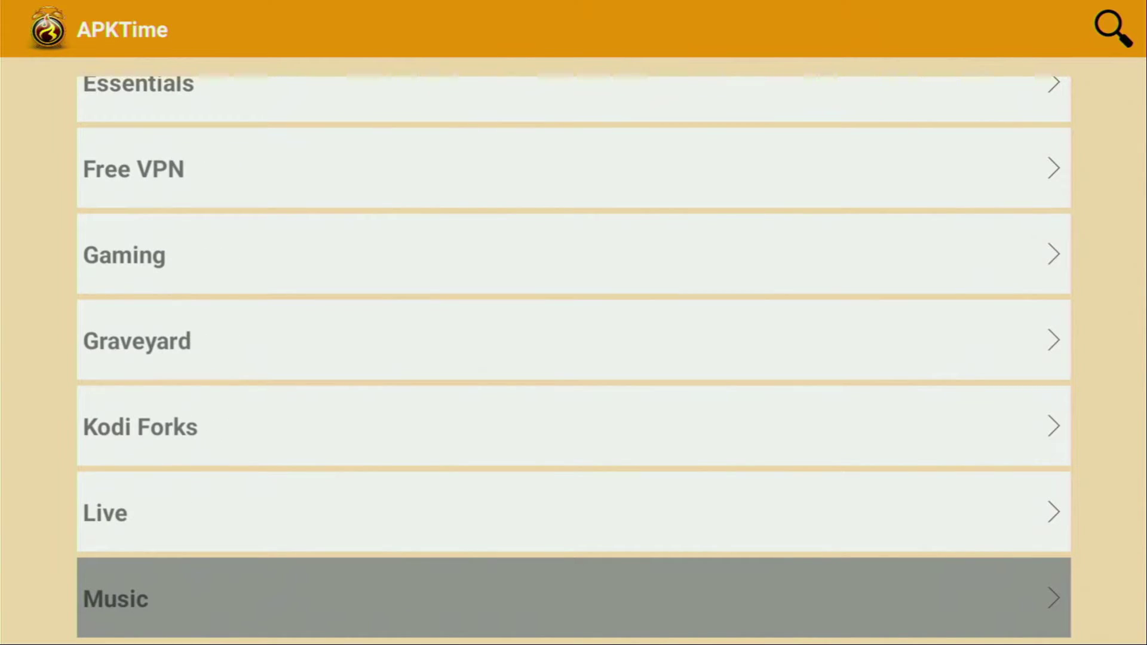
pyautogui.press('Down')
pyautogui.press('Down')
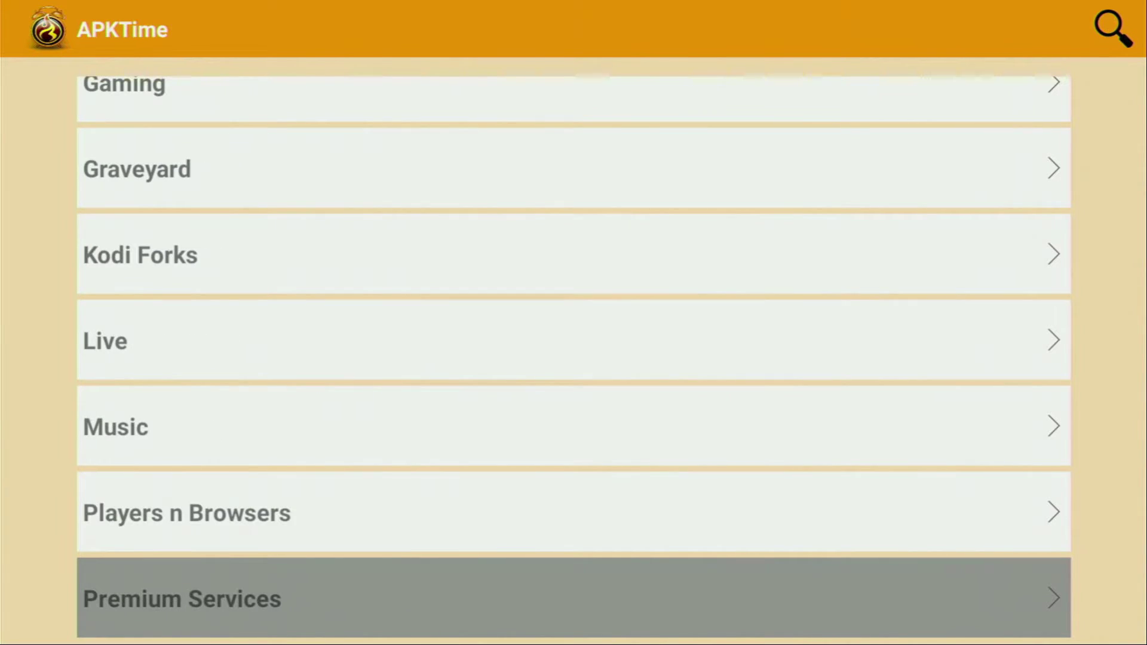
pyautogui.press('Down')
pyautogui.press('Down')
pyautogui.press('Down')
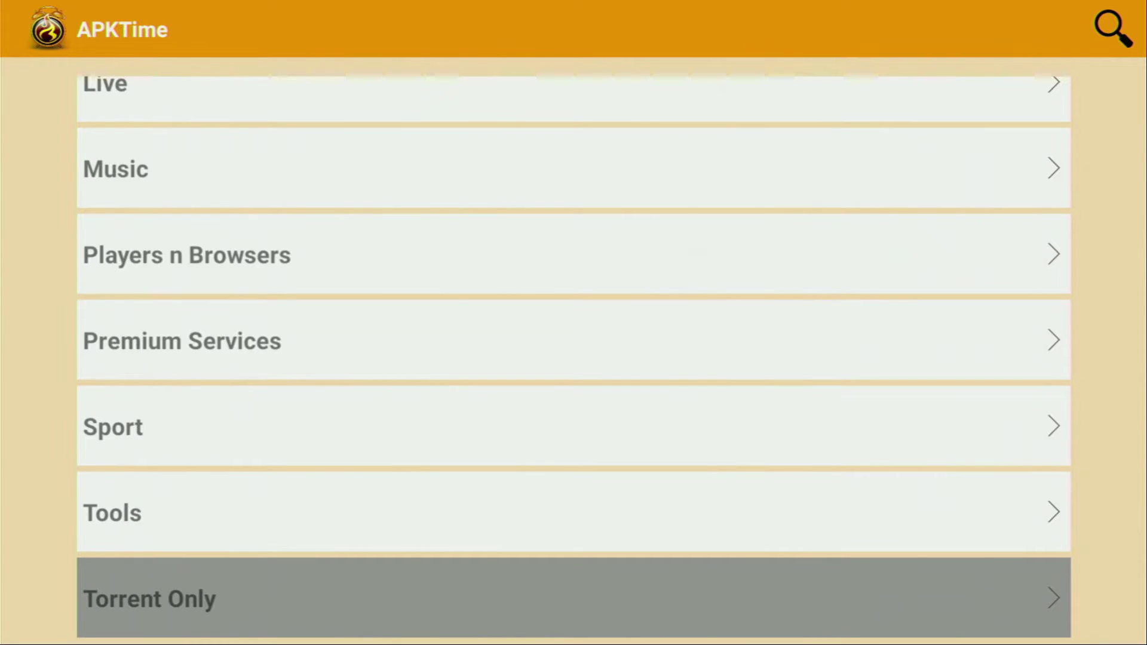
# Scroll back up the category list through Free VPN and Essentials to APK Seekers.
pyautogui.press('Down')
pyautogui.press('Up')
pyautogui.press('Up')
pyautogui.press('Up')
pyautogui.press('Up')
pyautogui.press('Up')
pyautogui.press('Up')
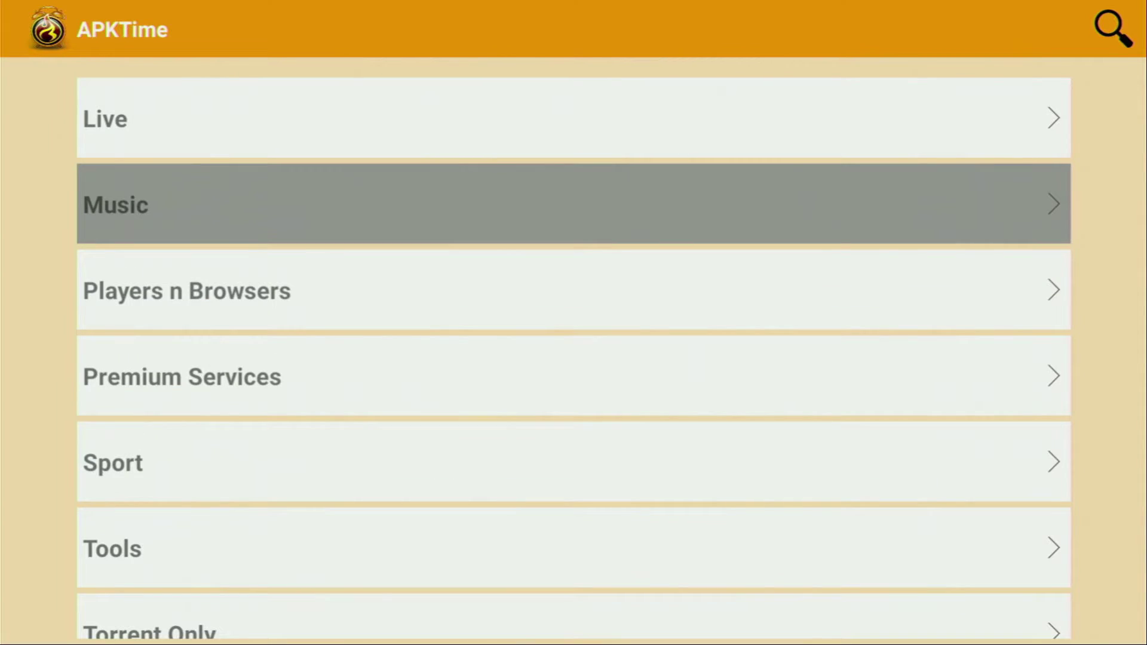
pyautogui.press('Down')
pyautogui.press('Down')
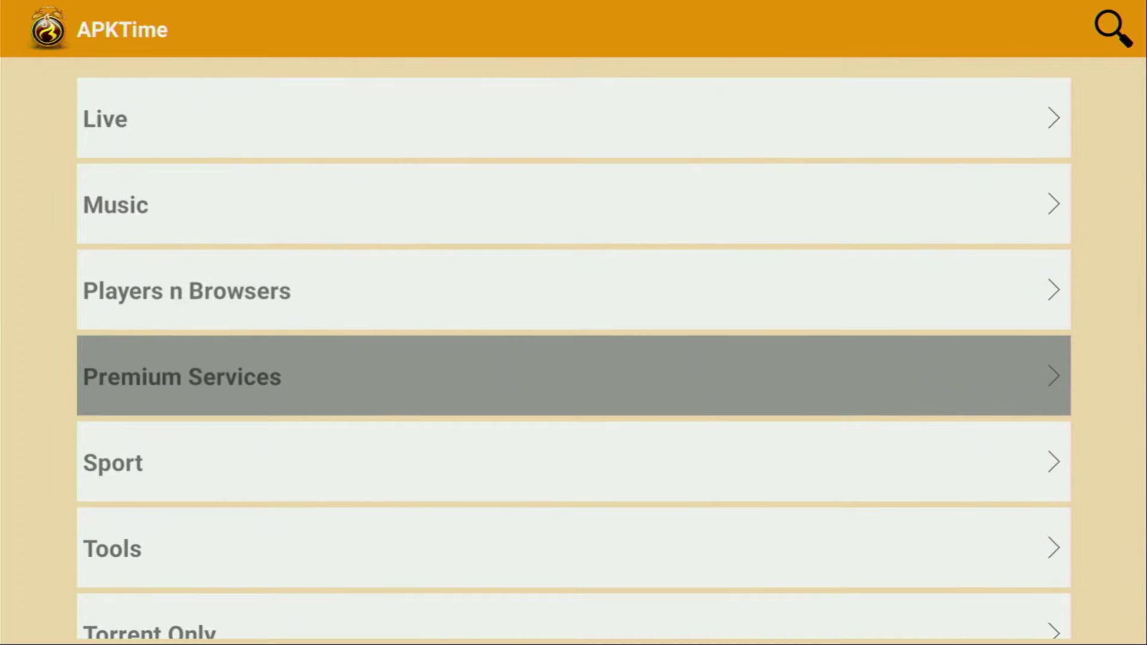
pyautogui.press('Up')
pyautogui.press('Up')
pyautogui.press('Up')
pyautogui.press('Up')
pyautogui.press('Up')
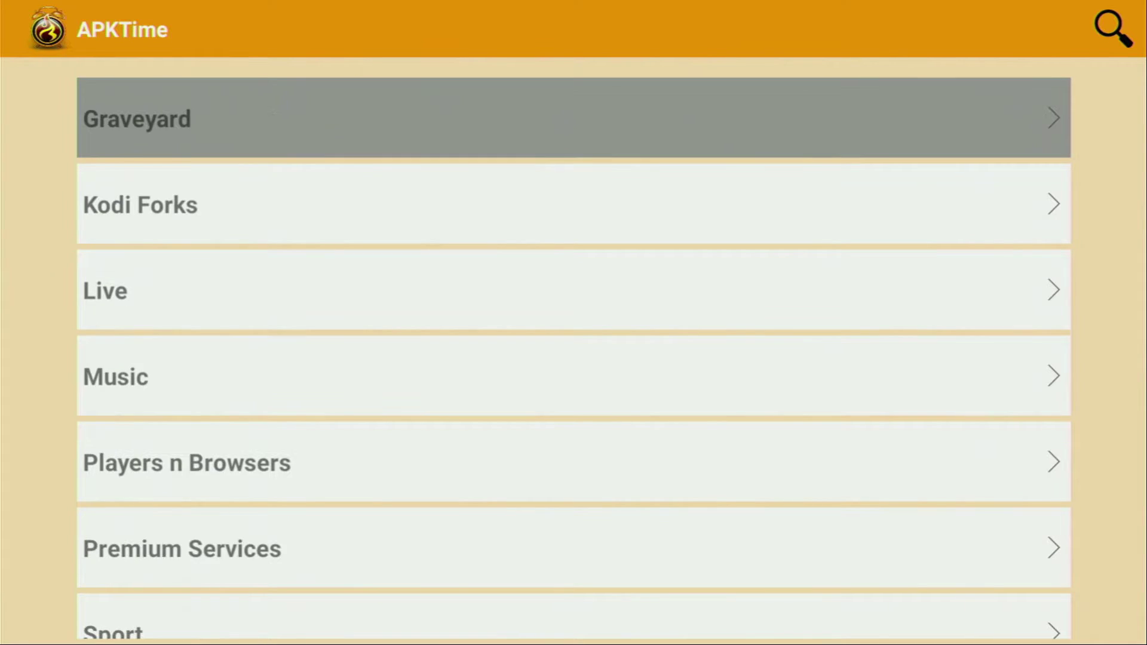
pyautogui.press('Down')
pyautogui.press('Up')
pyautogui.press('Up')
pyautogui.press('Up')
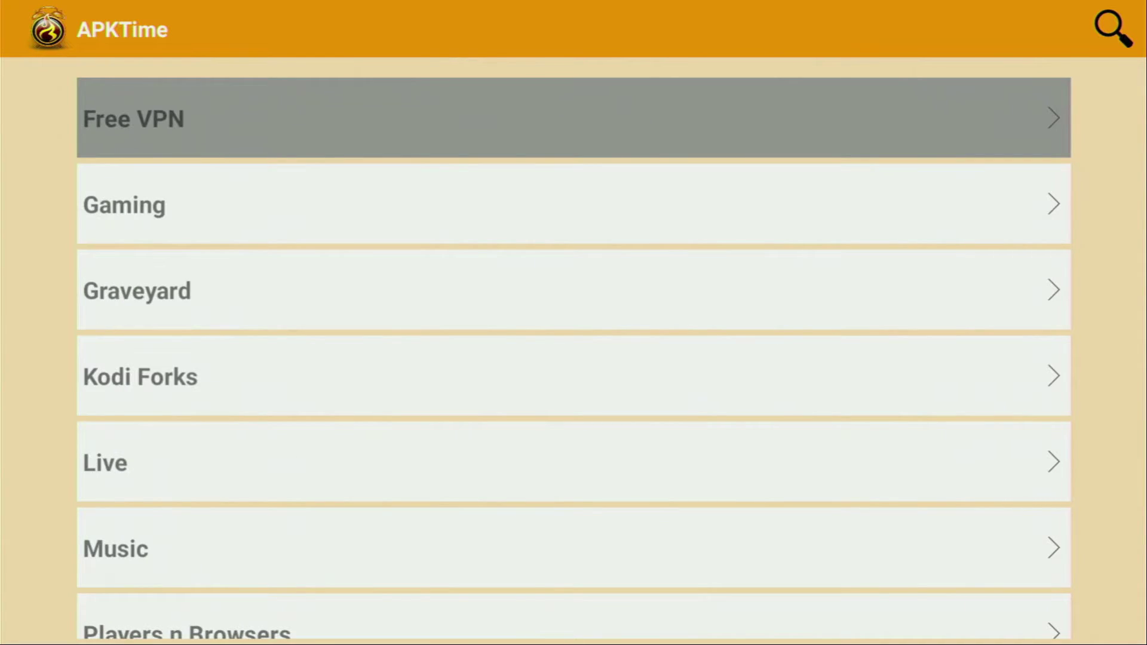
pyautogui.press('Up')
pyautogui.press('Up')
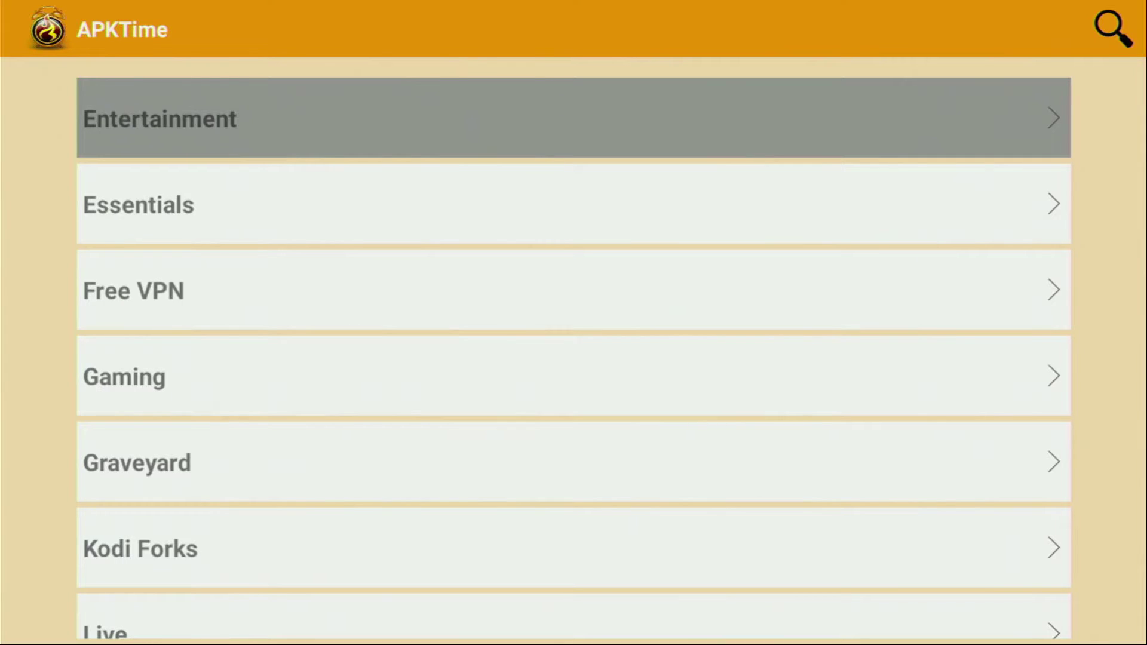
pyautogui.press('Up')
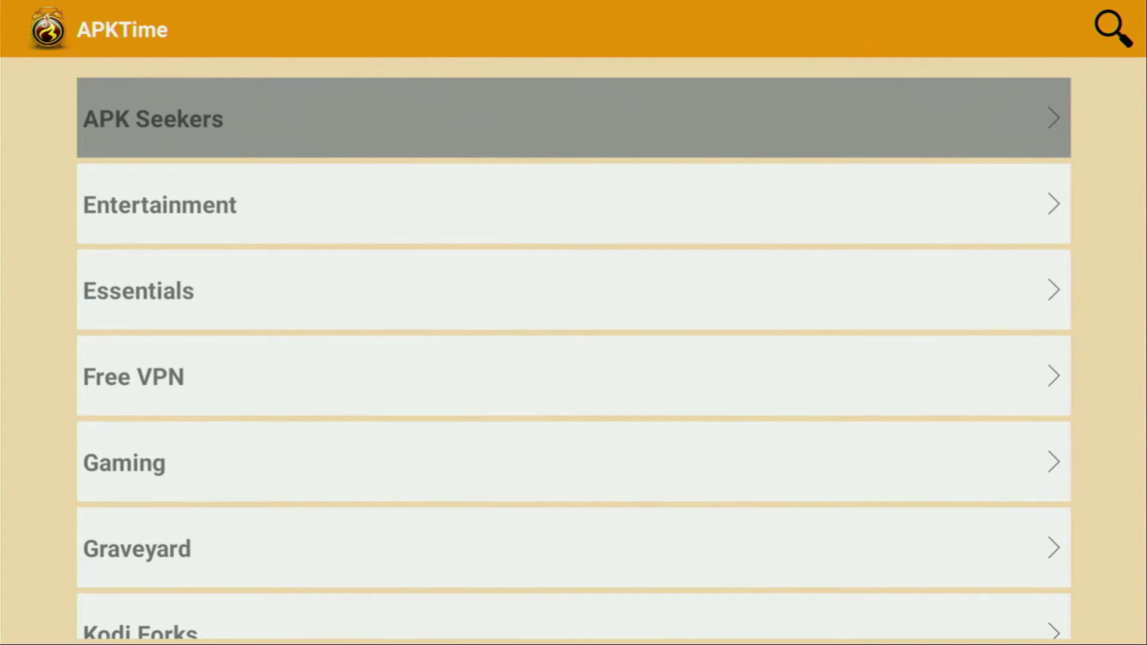
pyautogui.press('Up')
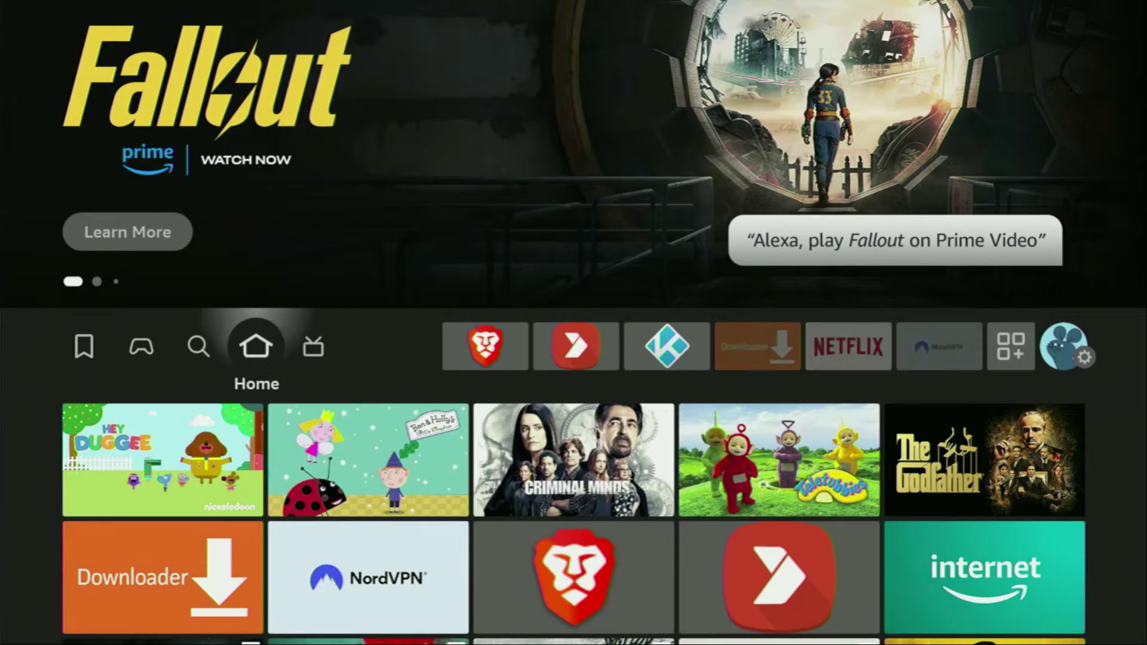
# Search 'Do' on the on-screen keyboard and pick the Downloader suggestion to view its listing.
pyautogui.press('Left')
pyautogui.press('Down')
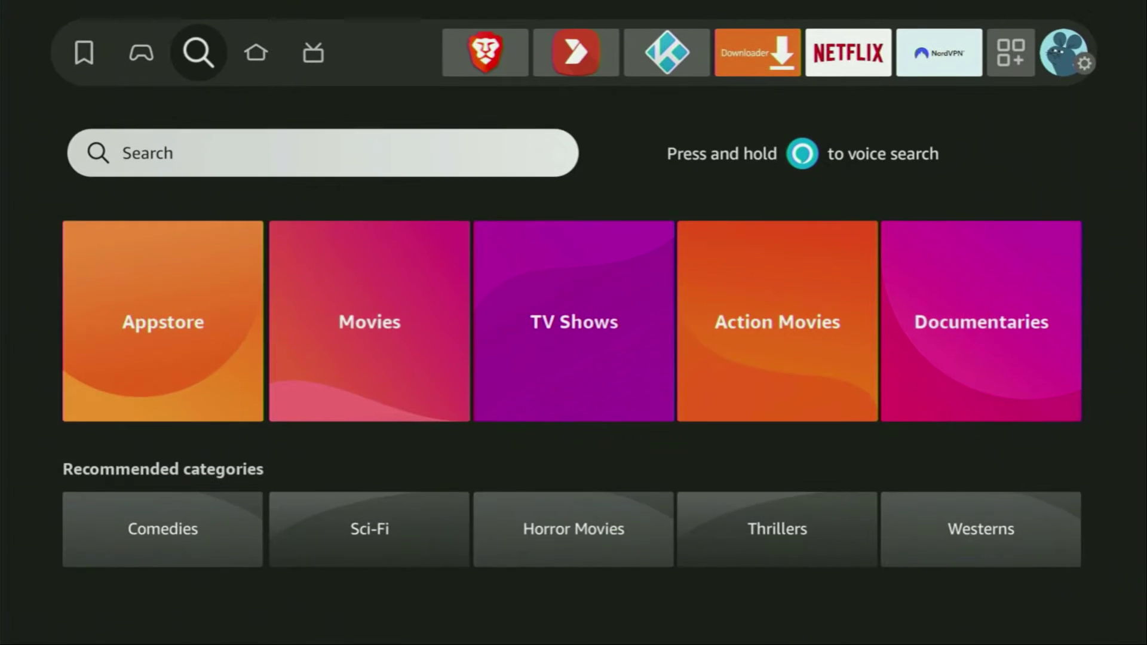
pyautogui.press('Return')
pyautogui.press('Right')
pyautogui.press('Right')
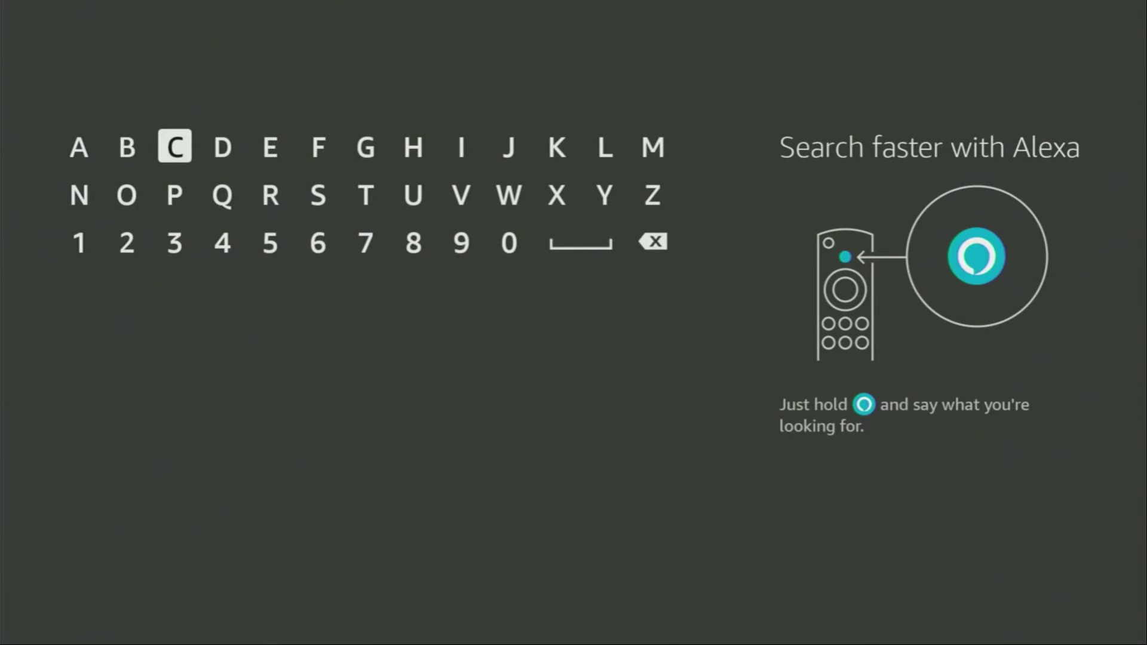
pyautogui.press('Right')
pyautogui.press('Return')
pyautogui.press('Down')
pyautogui.press('Left')
pyautogui.press('Left')
pyautogui.press('Return')
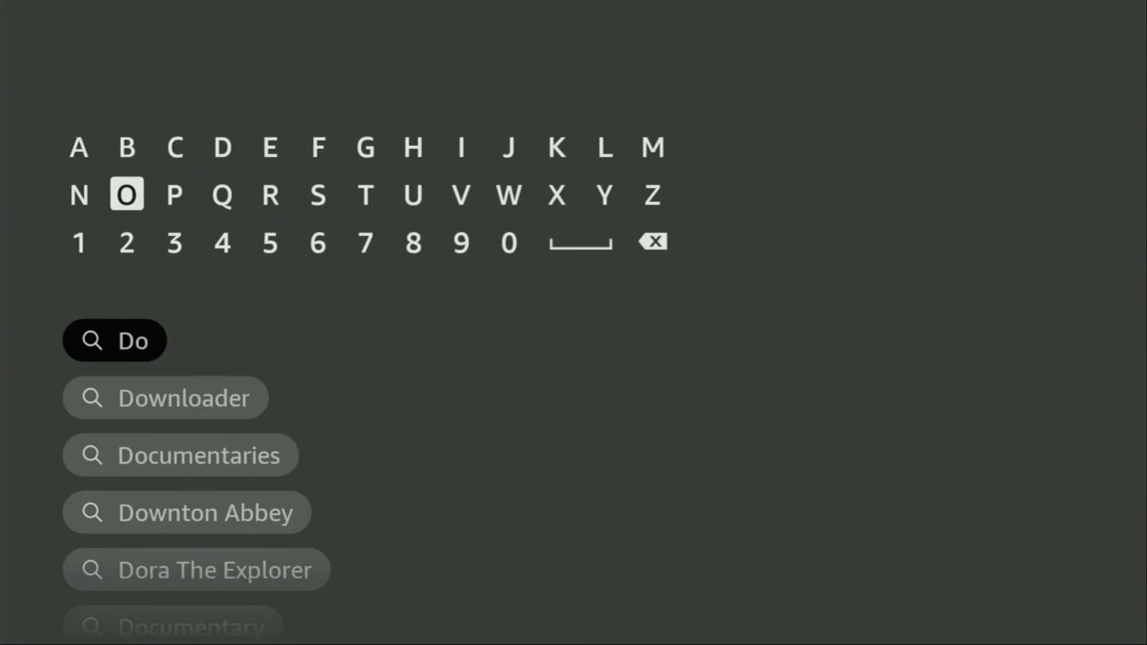
pyautogui.press('Down')
pyautogui.press('Down')
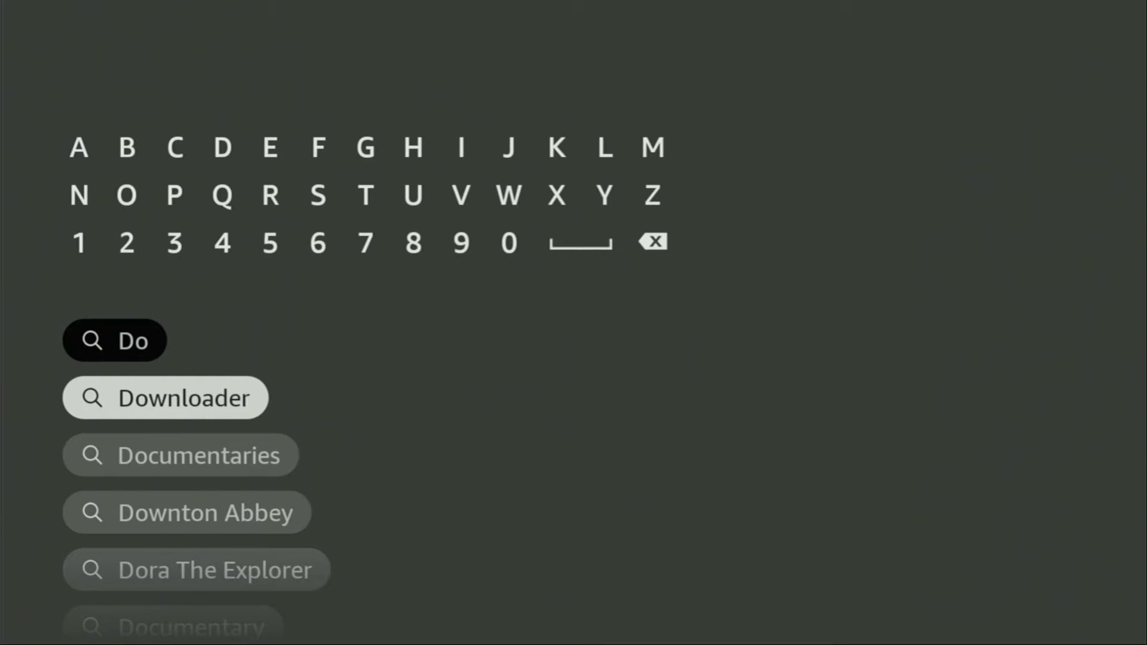
pyautogui.press('Return')
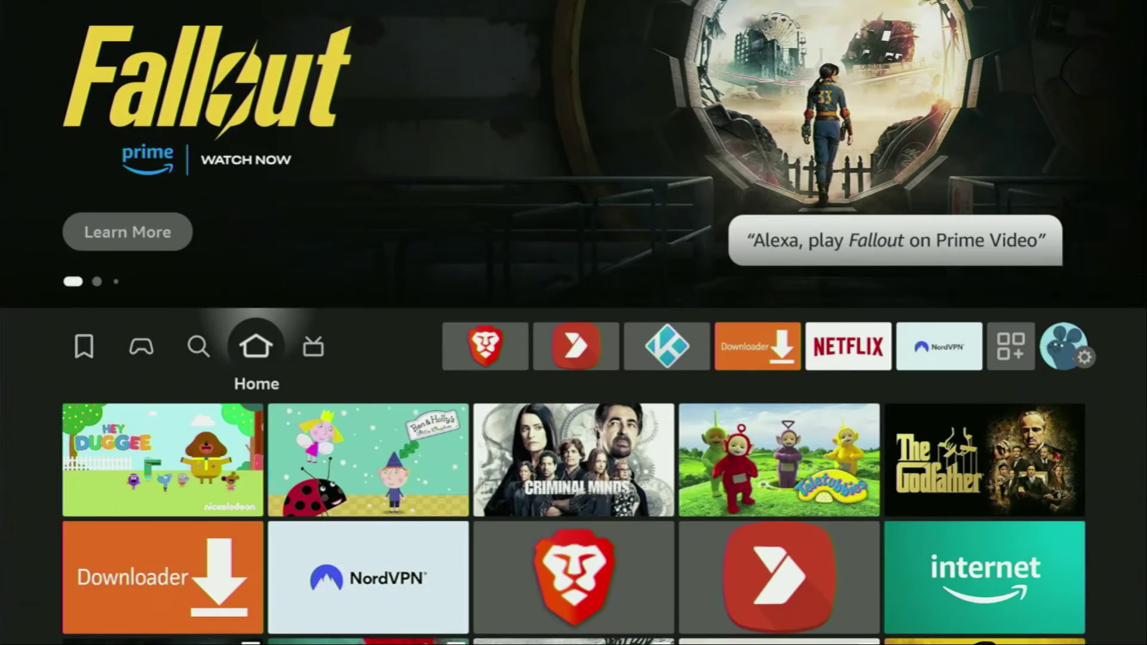
pyautogui.press('Right')
pyautogui.press('Right')
pyautogui.press('Right')
pyautogui.press('Right')
pyautogui.press('Right')
pyautogui.press('Right')
pyautogui.press('Right')
pyautogui.press('Right')
pyautogui.press('Right')
pyautogui.press('Right')
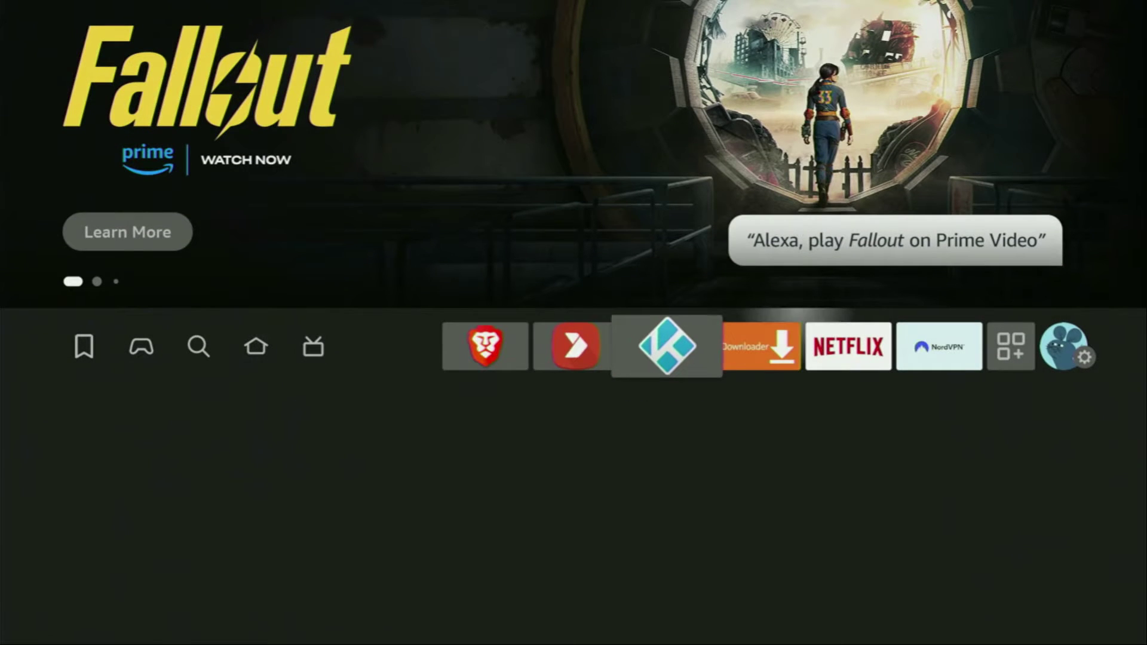
# Go to Settings > My Fire TV > About and select Fire TV Stick 4K Max to confirm developer mode.
pyautogui.press('Right')
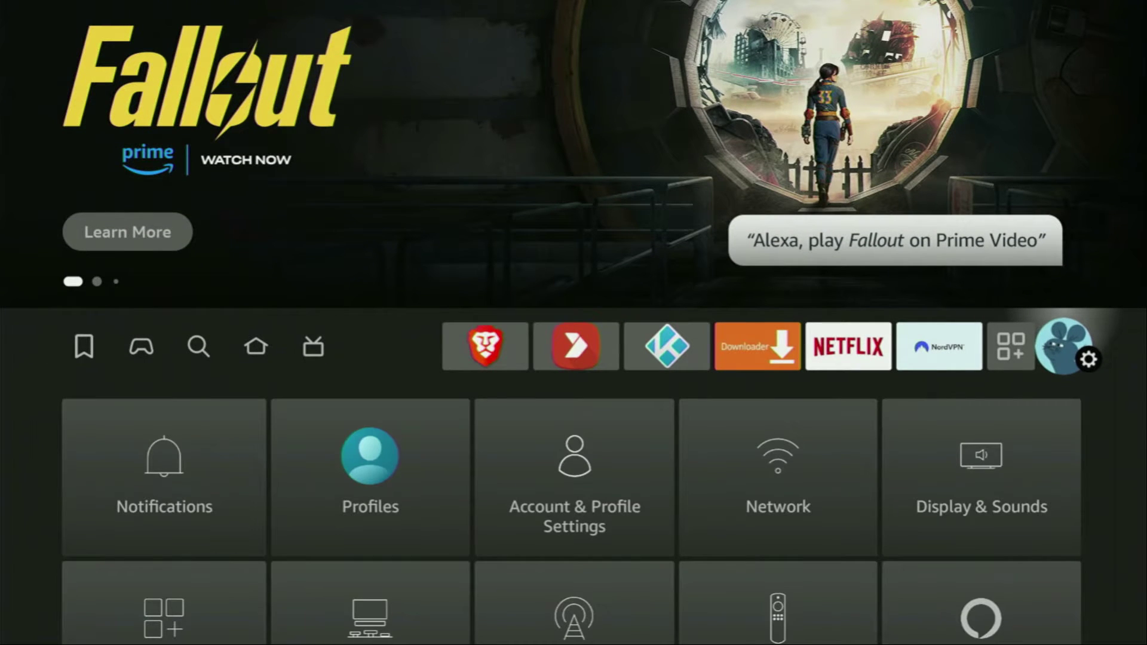
pyautogui.press('Down')
pyautogui.press('Down')
pyautogui.press('Down')
pyautogui.press('Right')
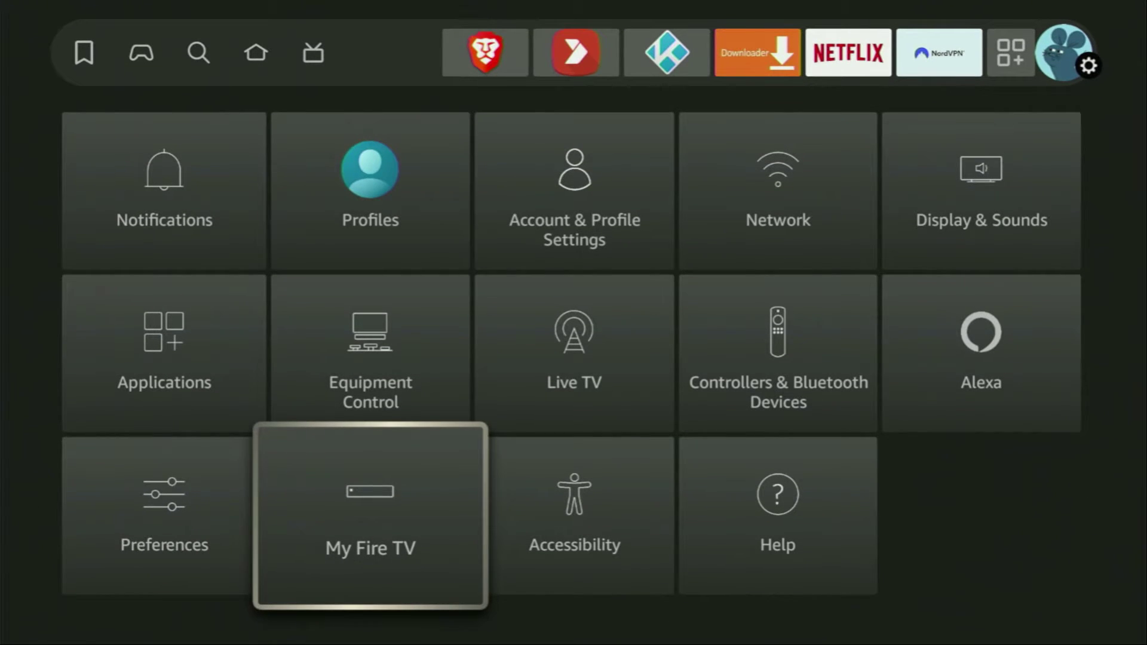
pyautogui.press('Return')
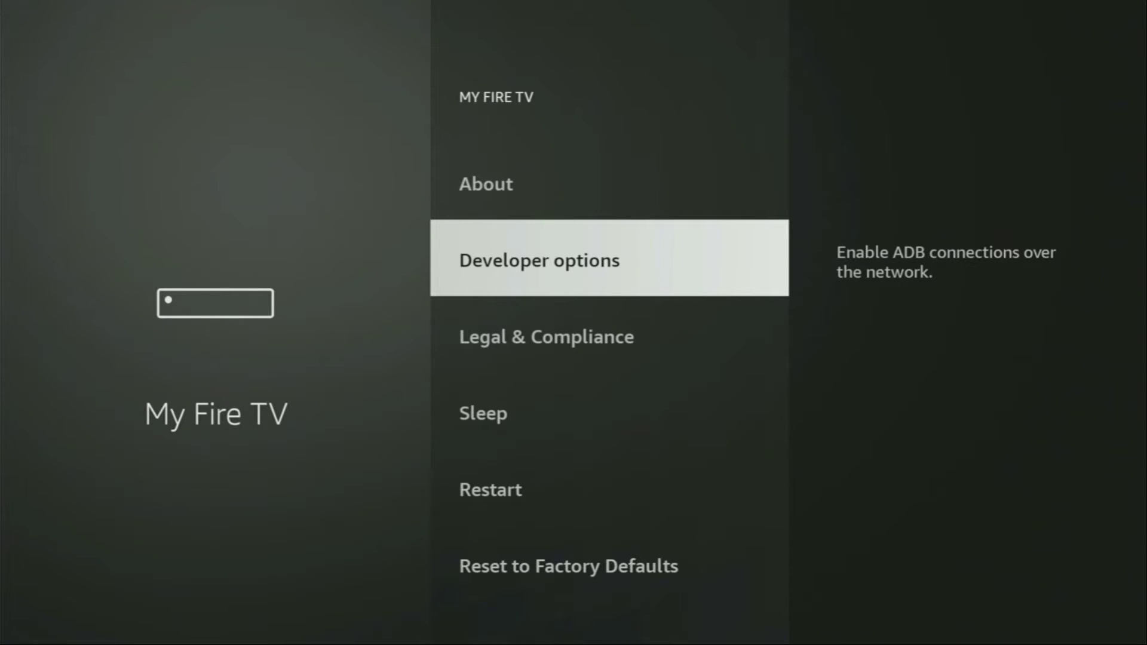
pyautogui.press('Up')
pyautogui.press('Return')
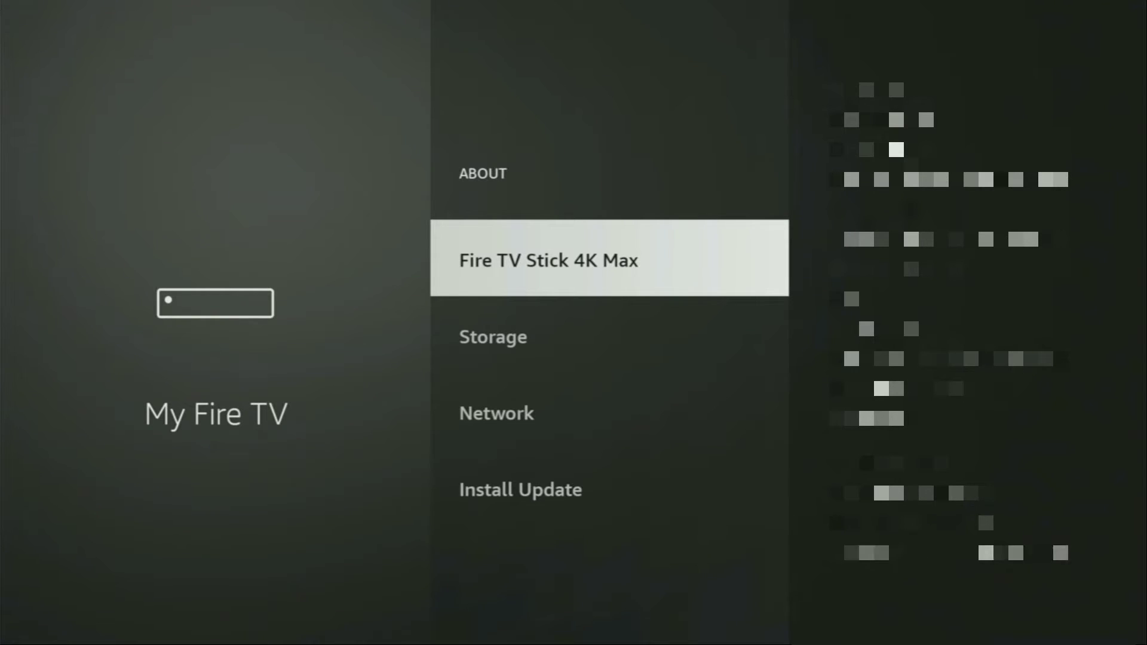
pyautogui.press('Return')
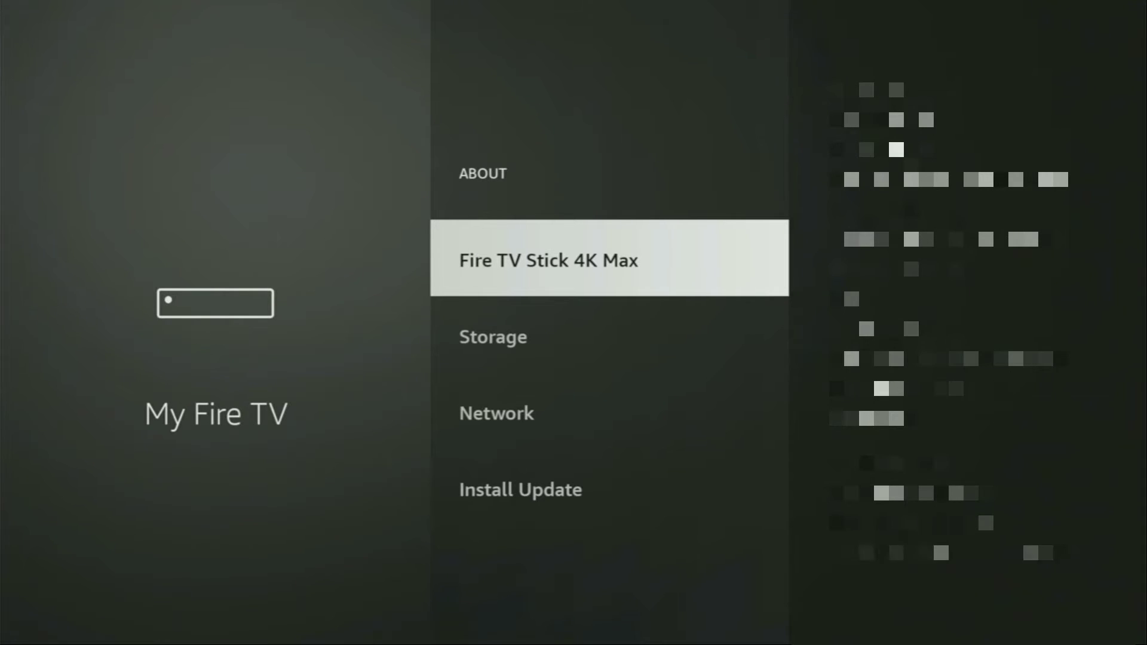
# In Developer options > Install unknown apps, switch Downloader to ON.
pyautogui.press('Escape')
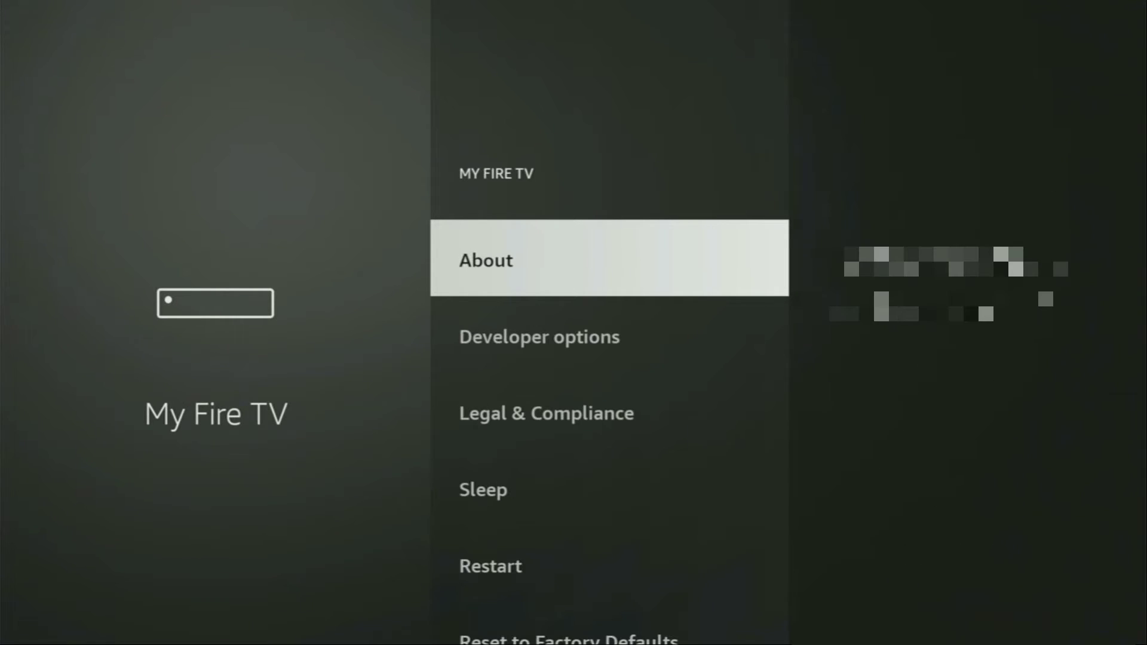
pyautogui.press('Down')
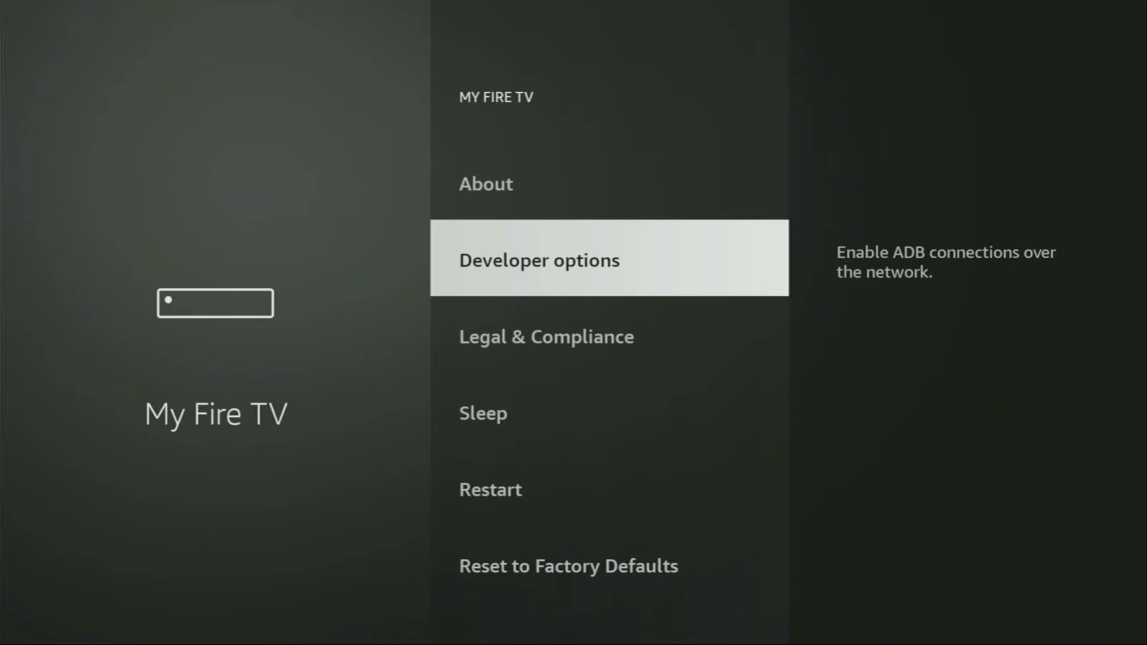
pyautogui.press('Return')
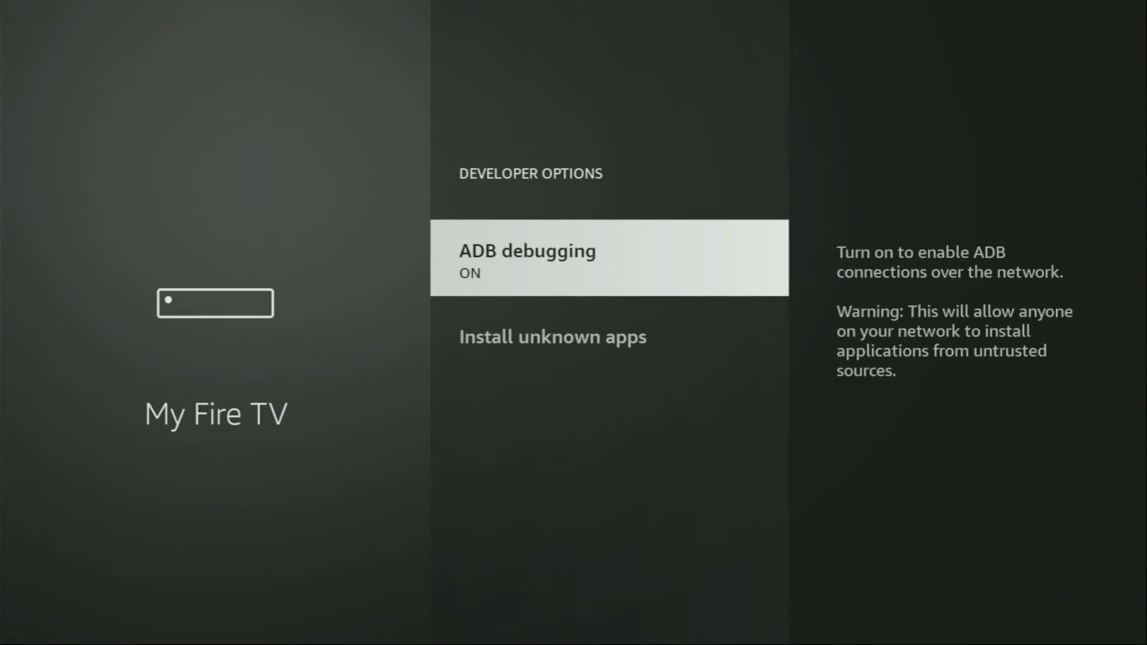
pyautogui.press('Down')
pyautogui.press('Return')
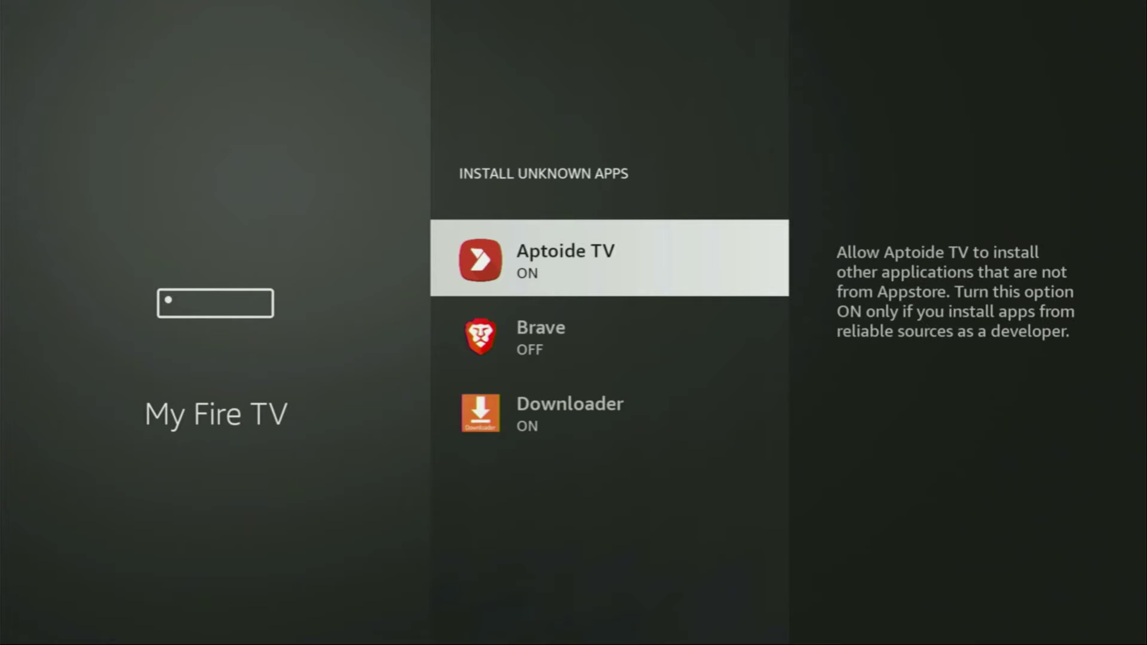
pyautogui.press('Down')
pyautogui.press('Down')
pyautogui.press('Return')
pyautogui.press('Return')
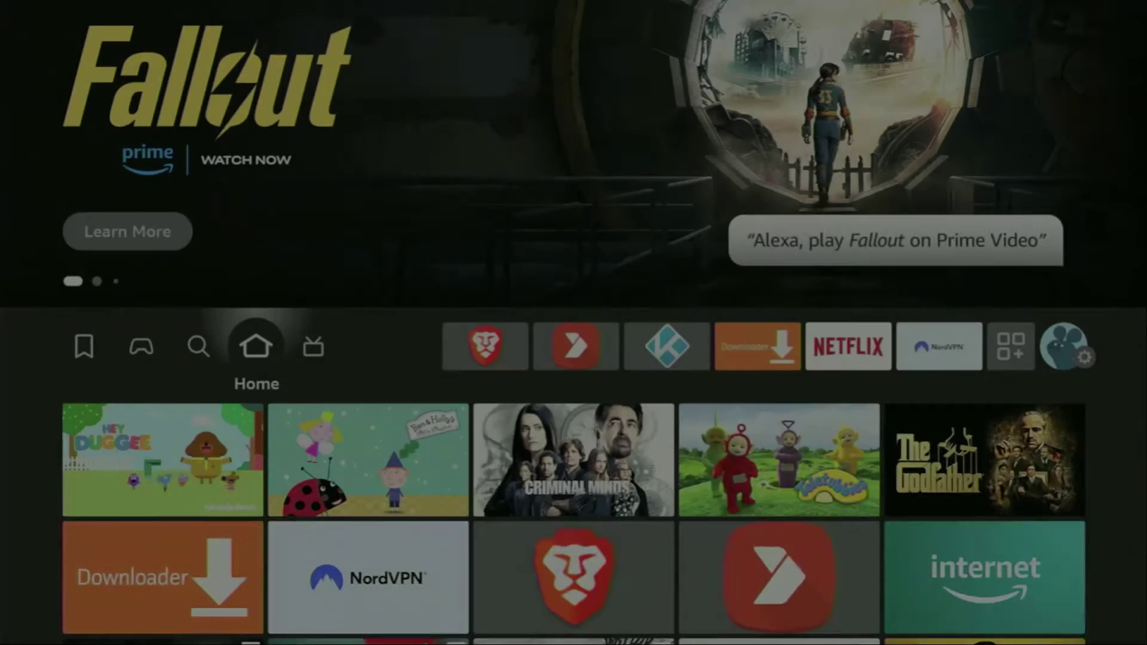
pyautogui.press('Right')
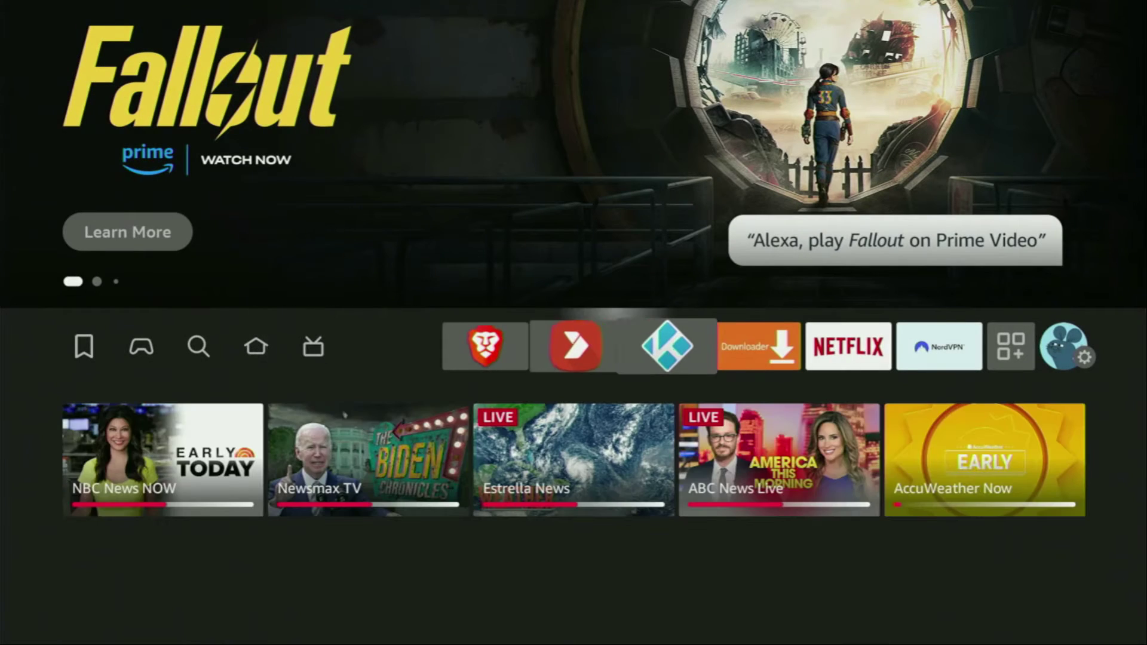
# Launch NordVPN from the Your Apps & Channels list.
pyautogui.press('Right')
pyautogui.press('Right')
pyautogui.press('Right')
pyautogui.press('Right')
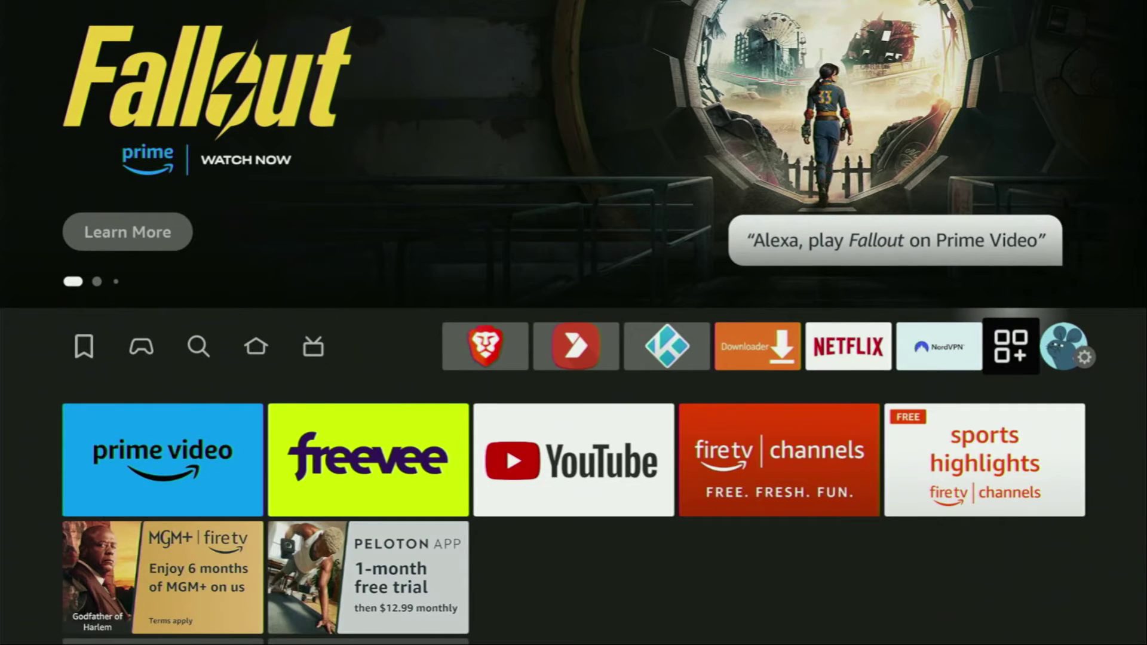
pyautogui.press('Return')
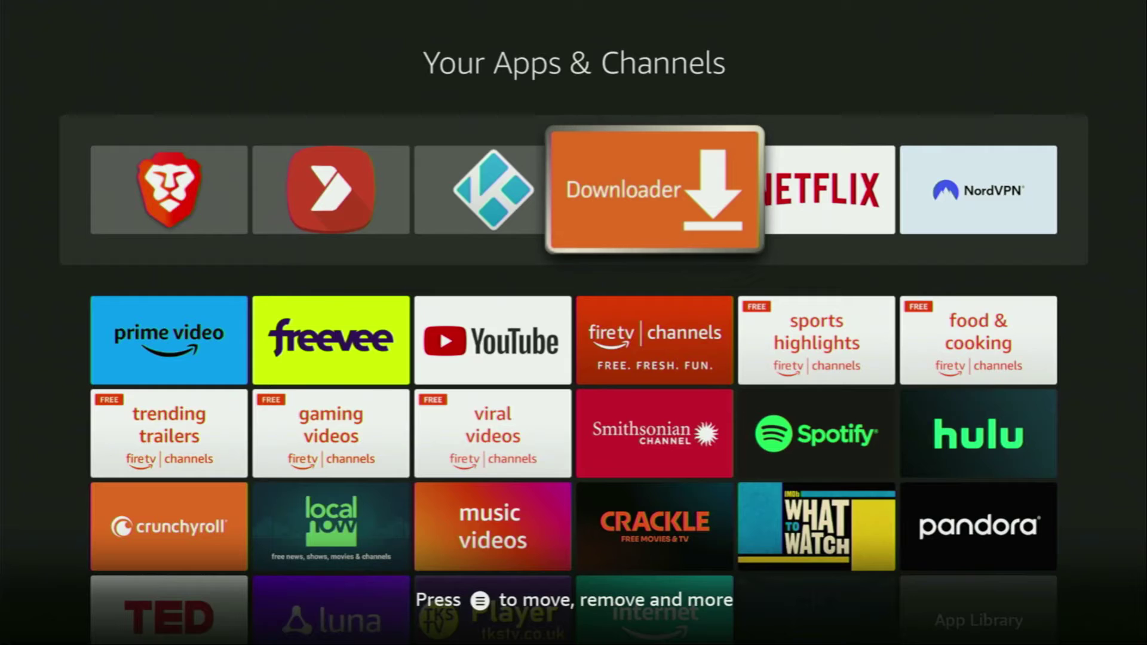
pyautogui.press('Right')
pyautogui.press('Right')
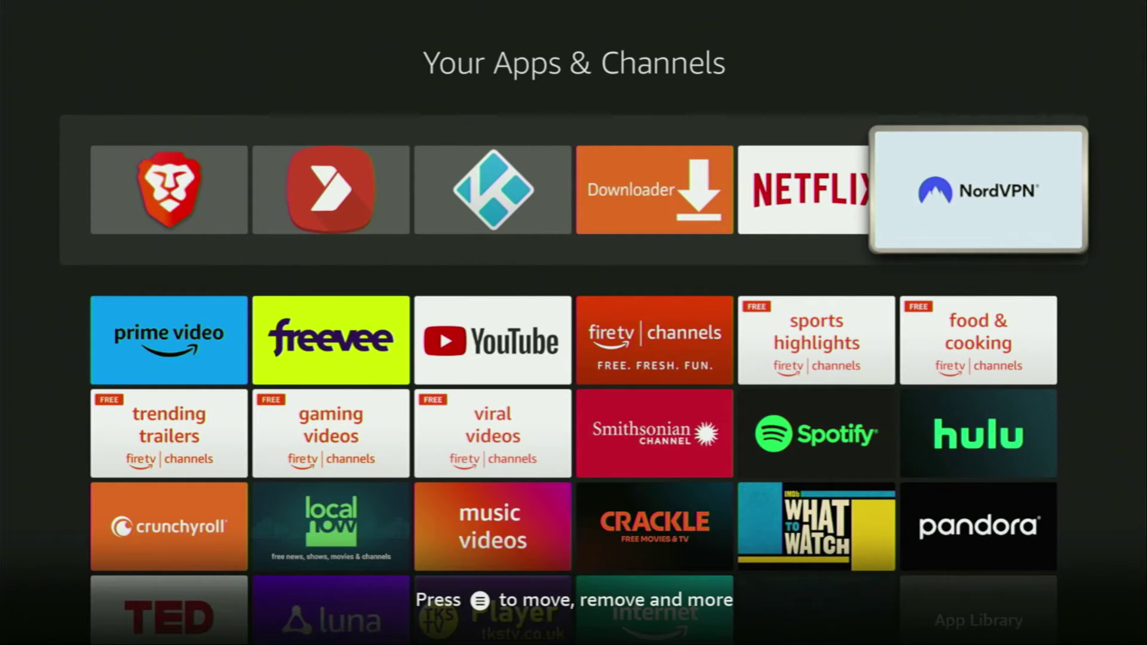
pyautogui.press('Return')
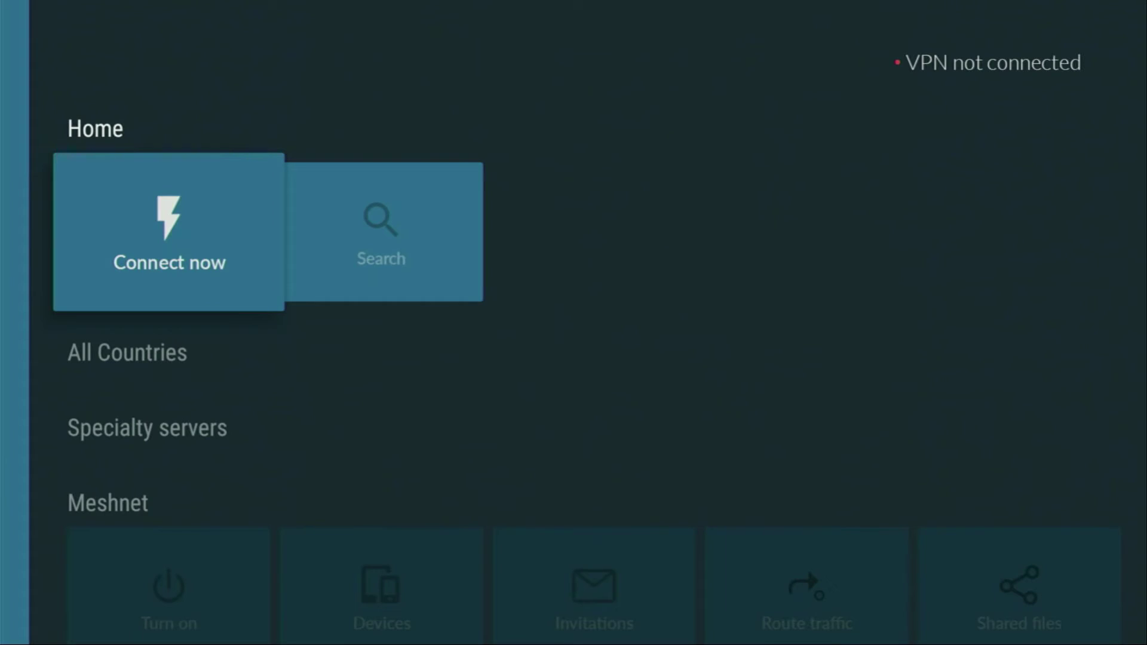
# Move along All Countries to Denmark and connect the VPN there (Denmark #257).
pyautogui.press('Down')
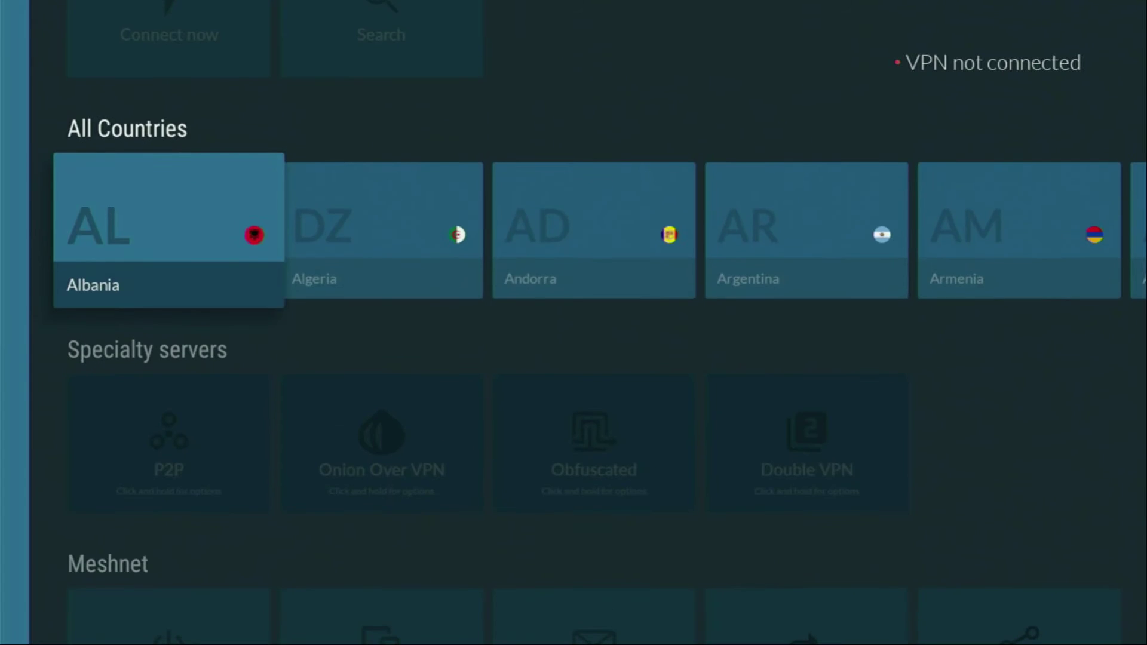
pyautogui.press('Right')
pyautogui.press('Right')
pyautogui.press('Right')
pyautogui.press('Right')
pyautogui.press('Right')
pyautogui.press('Right')
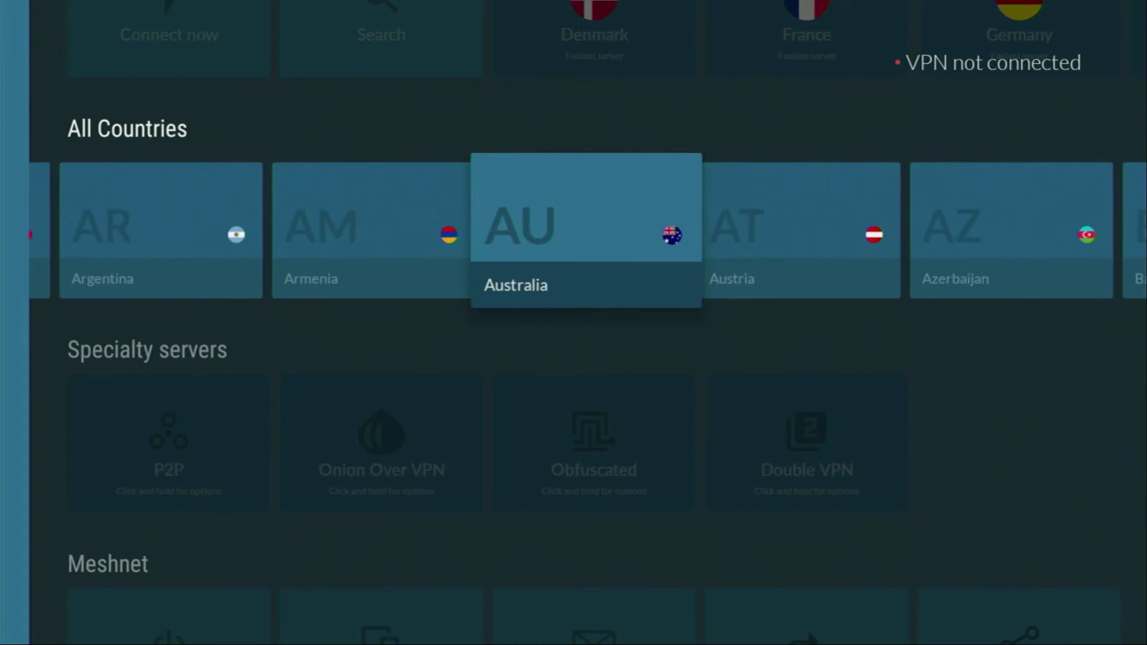
pyautogui.press('Right')
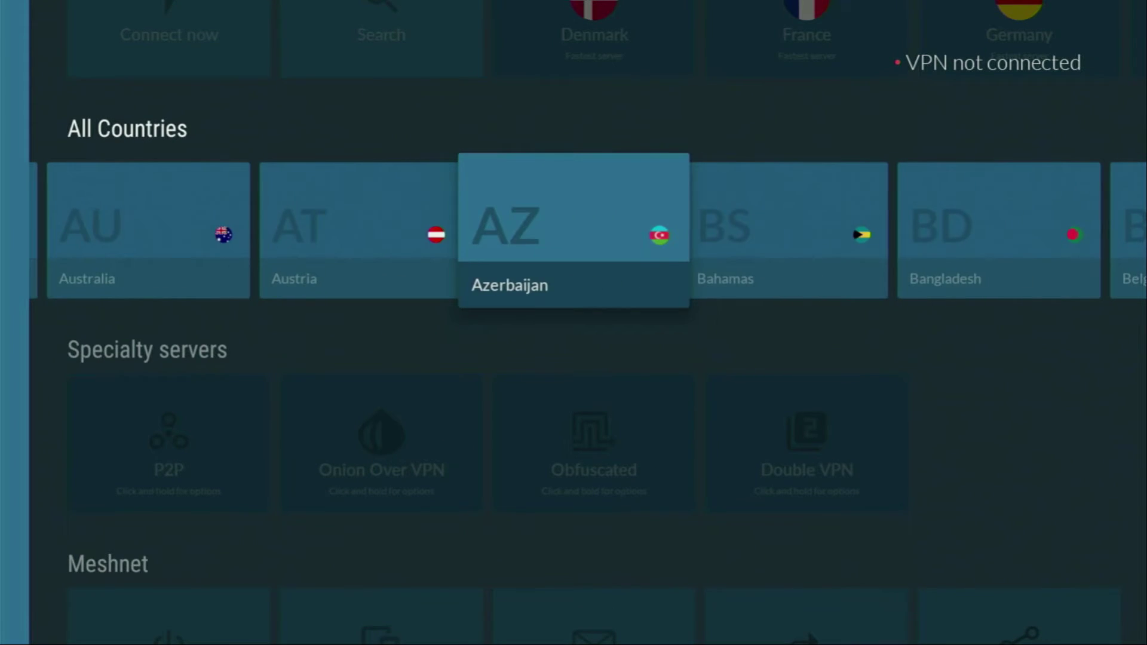
pyautogui.press('Right')
pyautogui.press('Right')
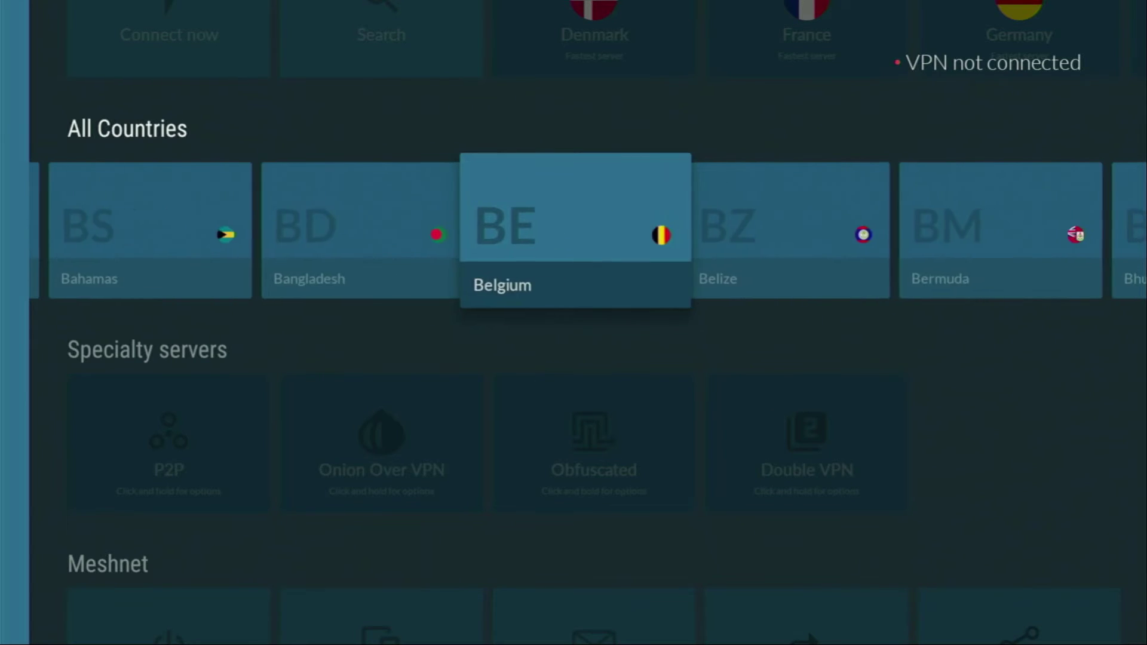
pyautogui.press('Right')
pyautogui.press('Right')
pyautogui.press('Right')
pyautogui.press('Right')
pyautogui.press('Right')
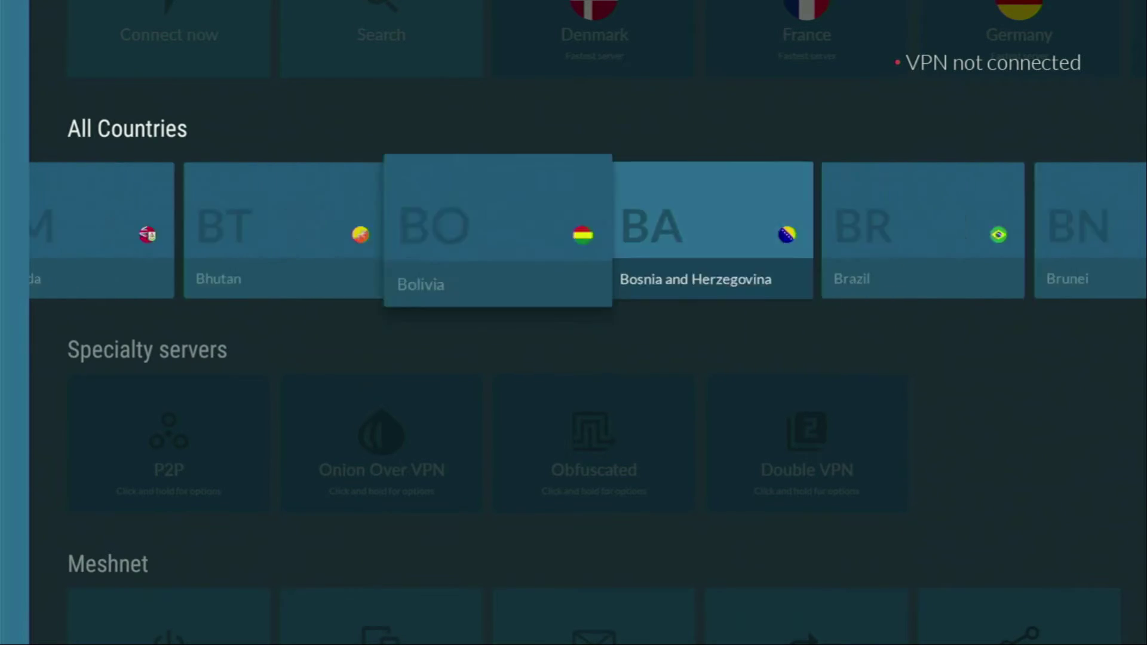
pyautogui.press('Right')
pyautogui.press('Right')
pyautogui.press('Right')
pyautogui.press('Right')
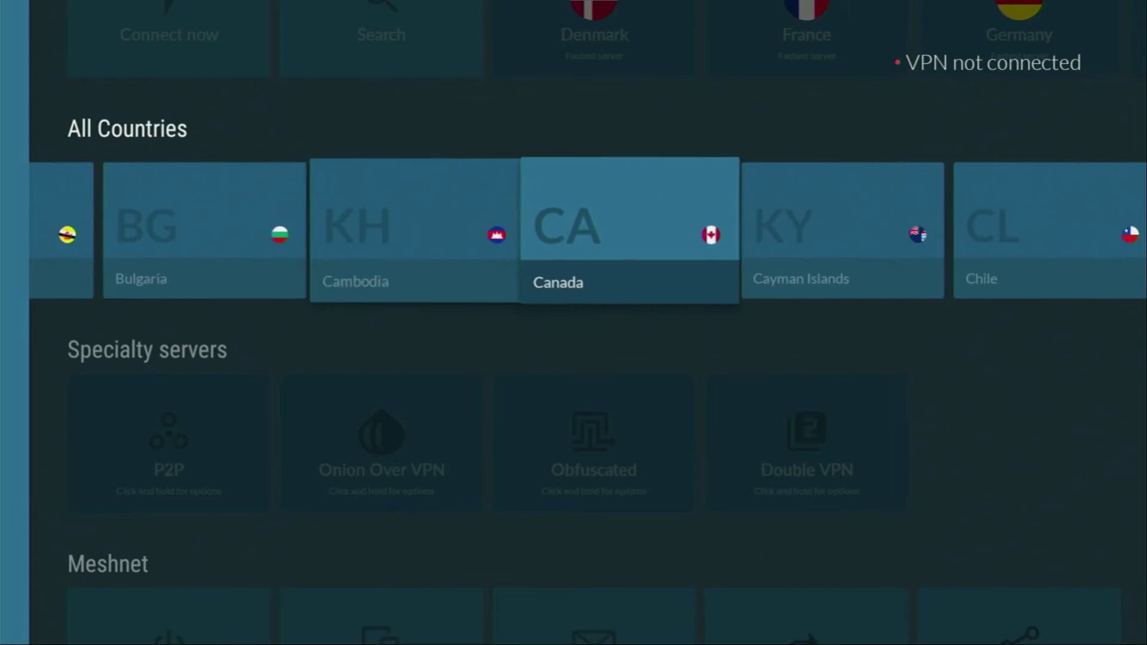
pyautogui.press('Right')
pyautogui.press('Right')
pyautogui.press('Right')
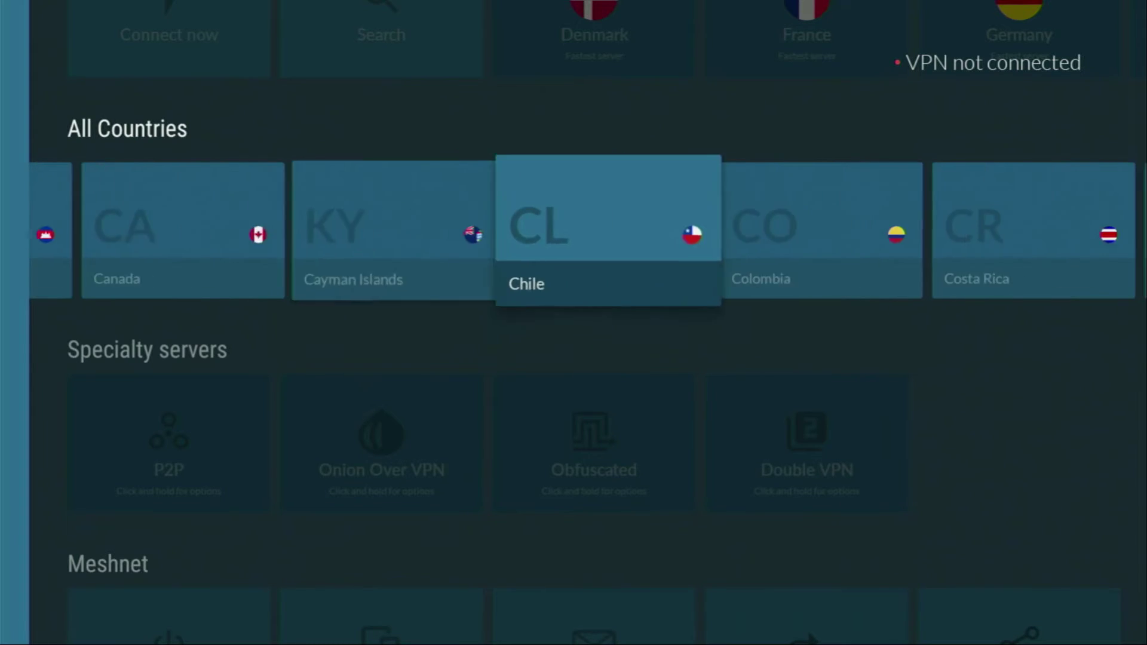
pyautogui.press('Right')
pyautogui.press('Right')
pyautogui.press('Right')
pyautogui.press('Right')
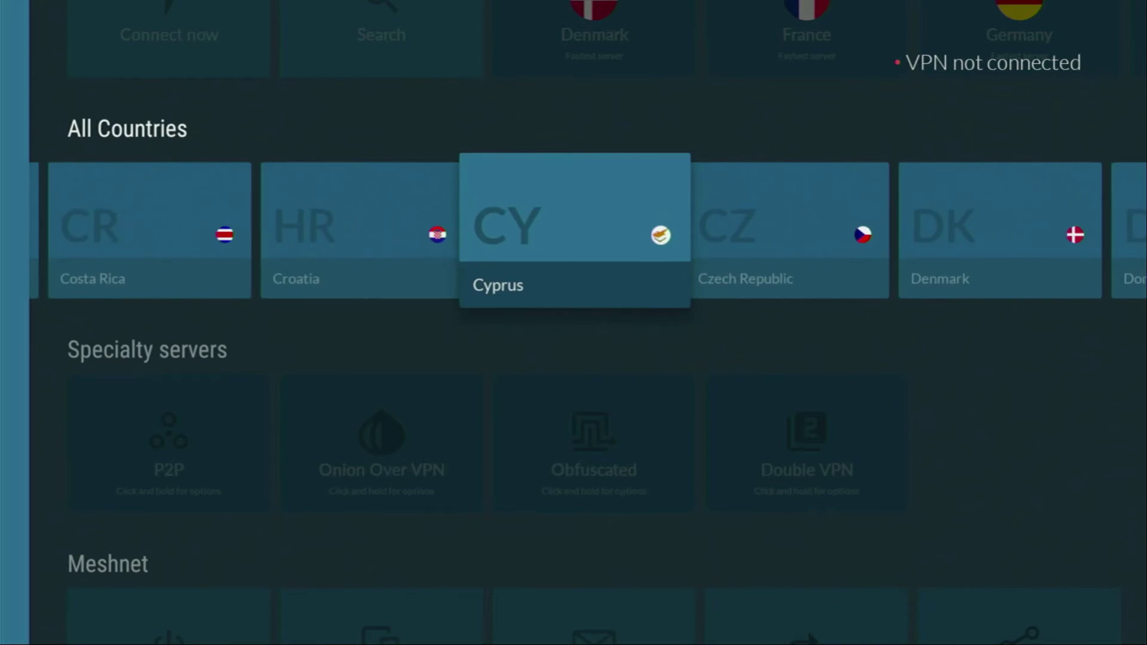
pyautogui.press('Right')
pyautogui.press('Right')
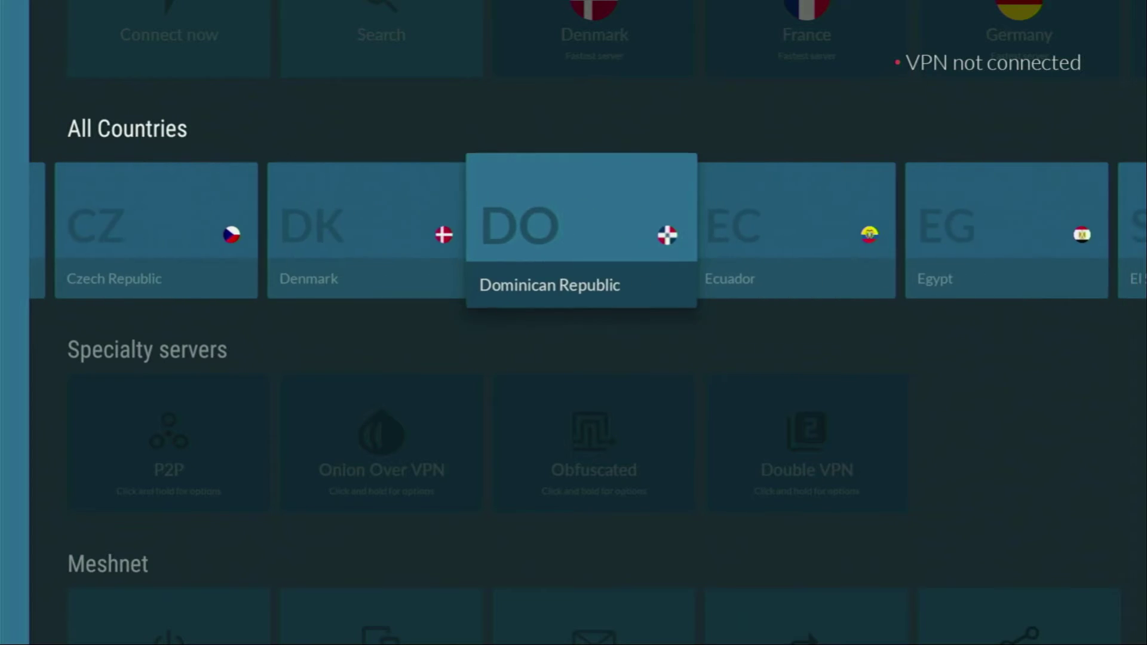
pyautogui.press('Left')
pyautogui.press('Left')
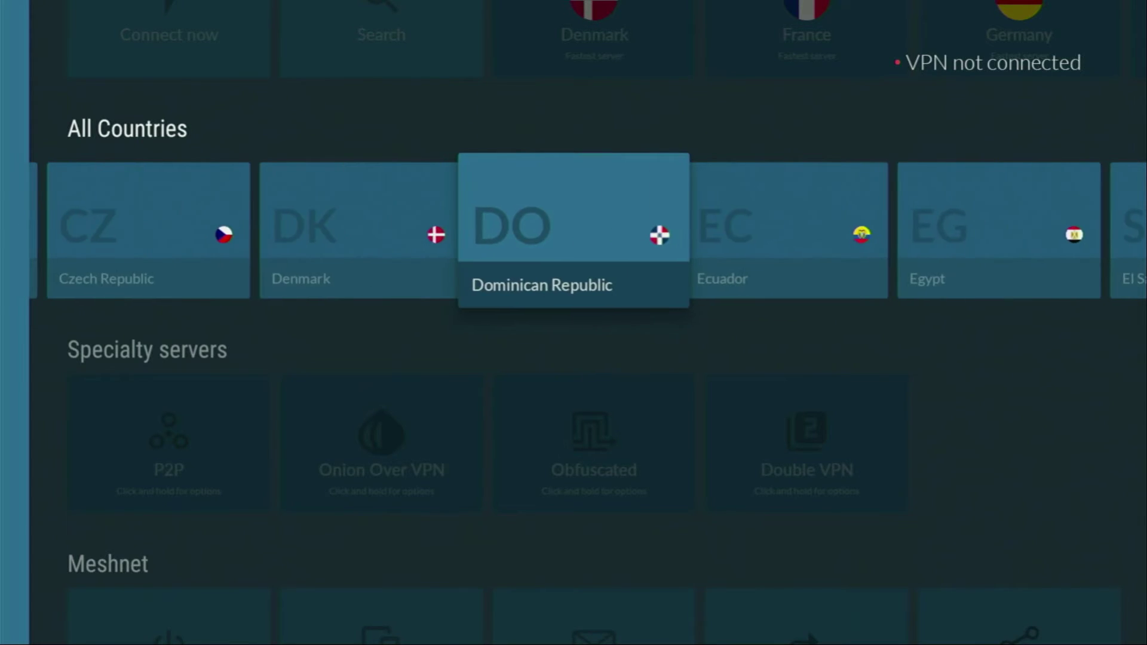
pyautogui.press('Return')
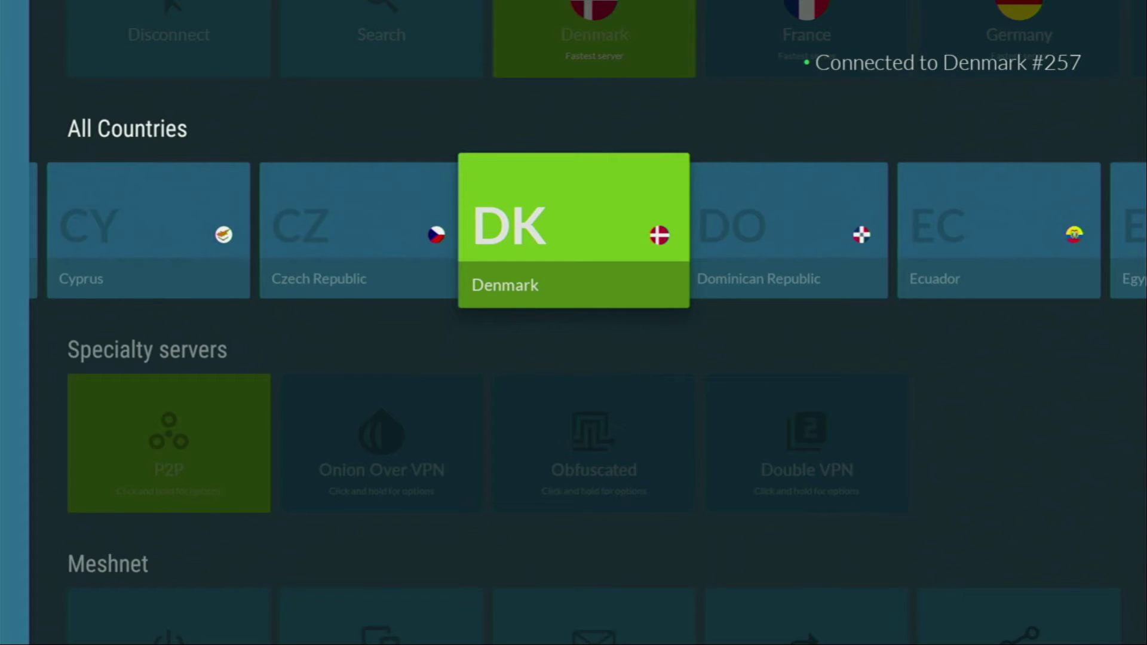
# Browse further along the All Countries list after connecting.
pyautogui.press('Right')
pyautogui.press('Right')
pyautogui.press('Right')
pyautogui.press('Right')
pyautogui.press('Right')
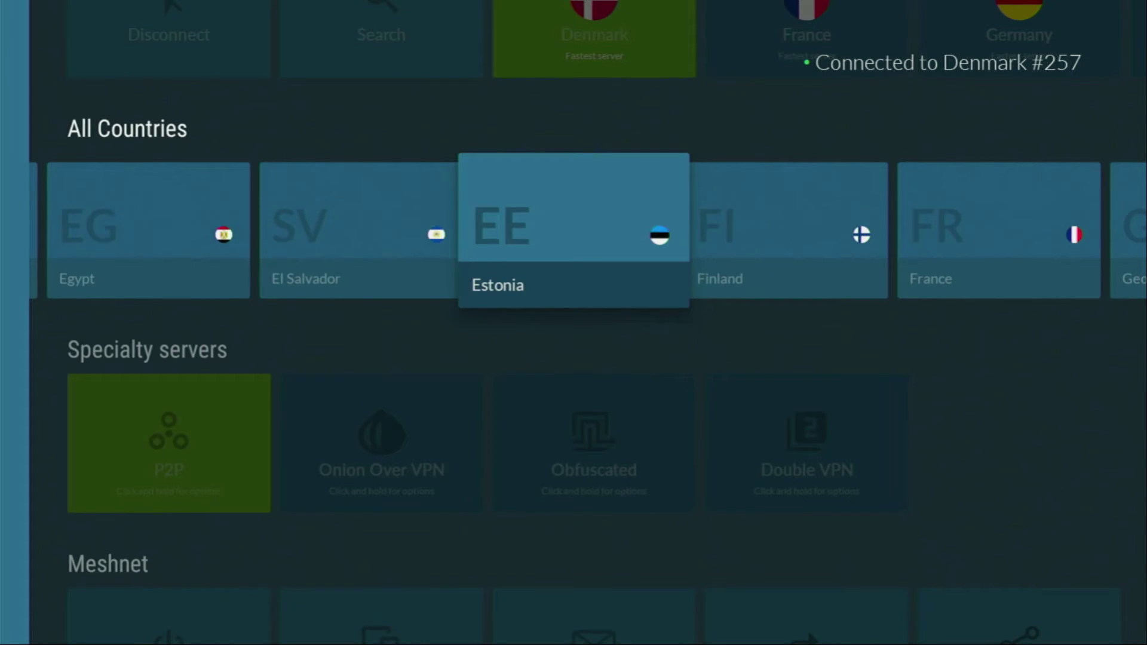
pyautogui.press('Right')
pyautogui.press('Right')
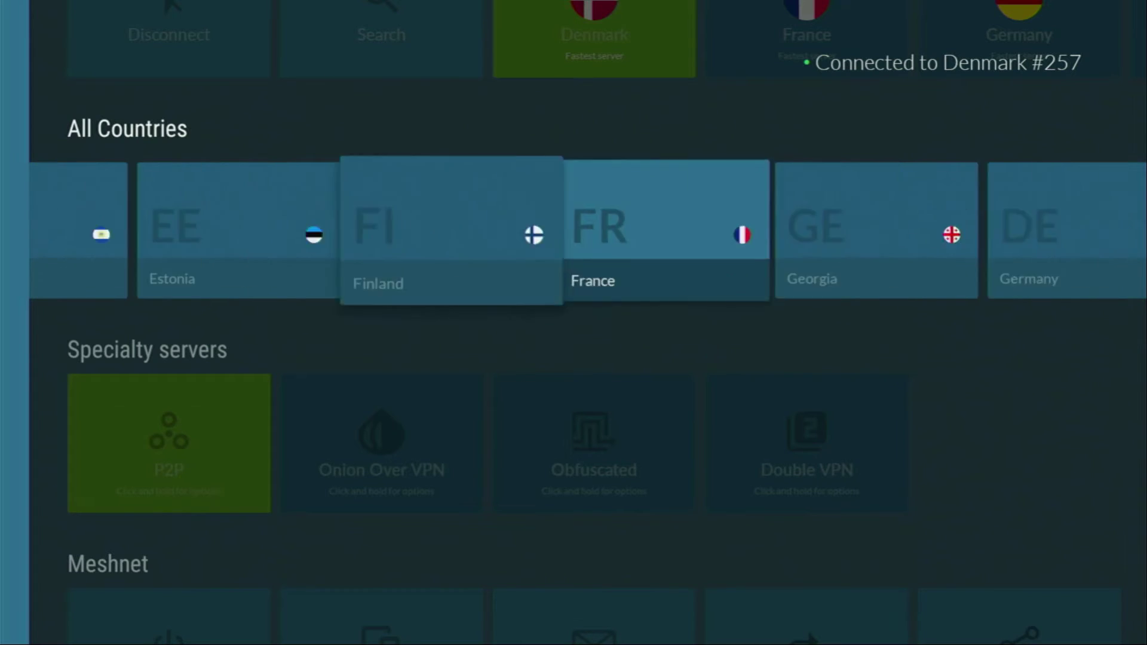
pyautogui.press('Right')
pyautogui.press('Right')
pyautogui.press('Right')
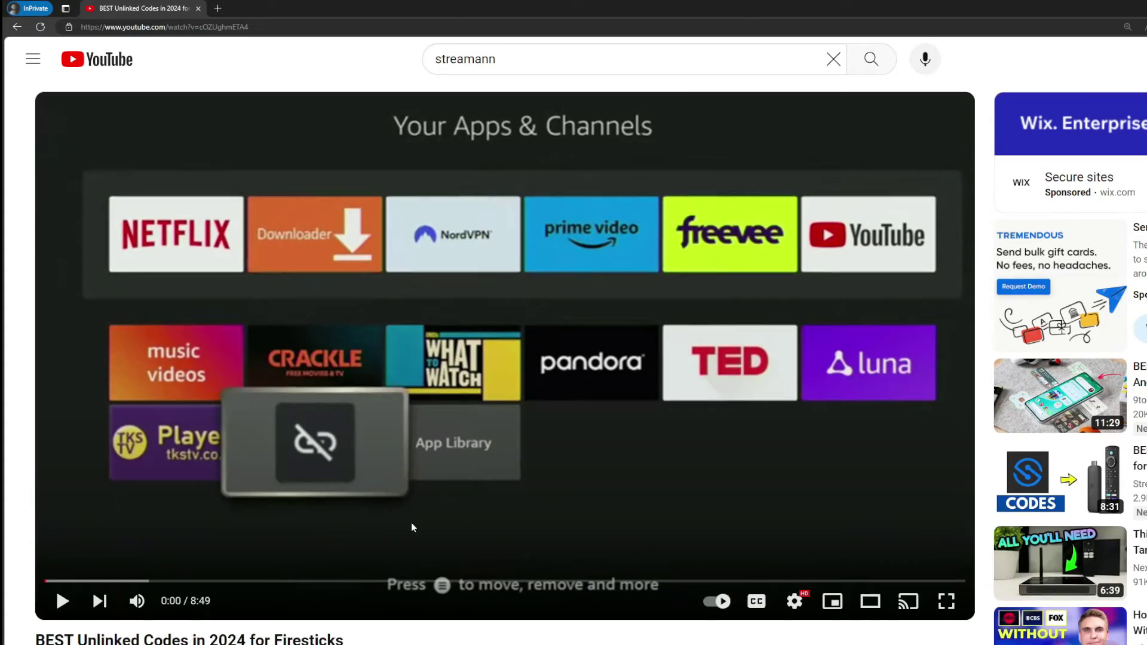
# Expand the description and follow the pinned comment's topvpnoffer.com link, highlighting the 3-months-extra offer.
pyautogui.scroll(-7, 409, 525)
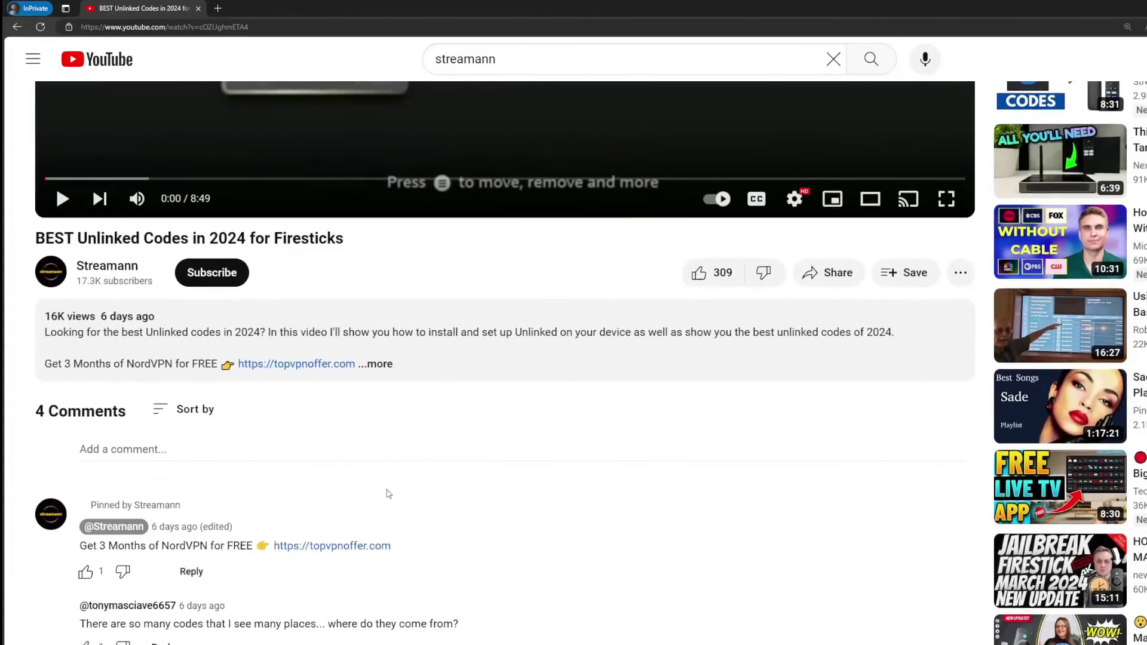
pyautogui.click(394, 371)
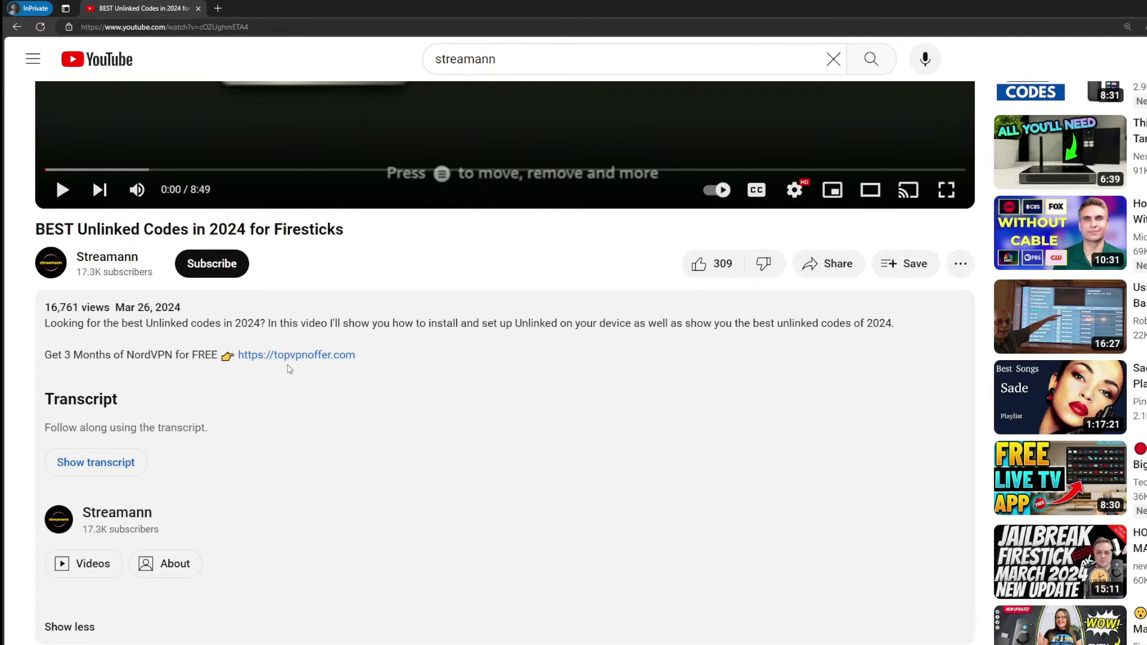
pyautogui.scroll(-1, 280, 370)
pyautogui.scroll(-5, 281, 370)
pyautogui.moveTo(406, 491); pyautogui.dragTo(276, 492)
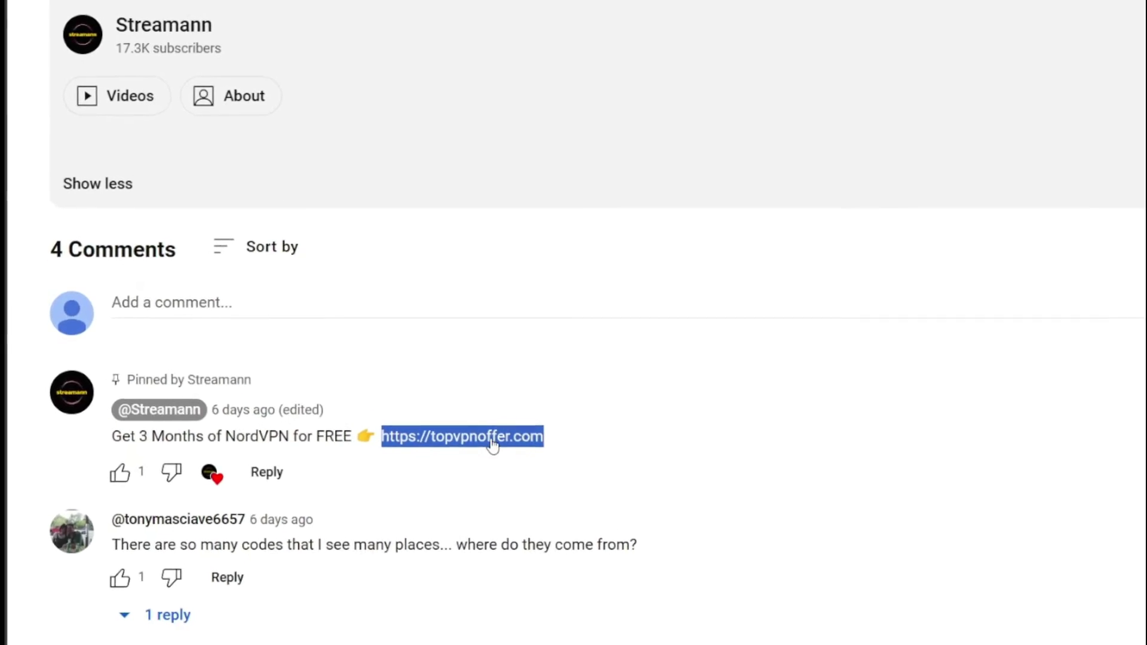
pyautogui.click(413, 469)
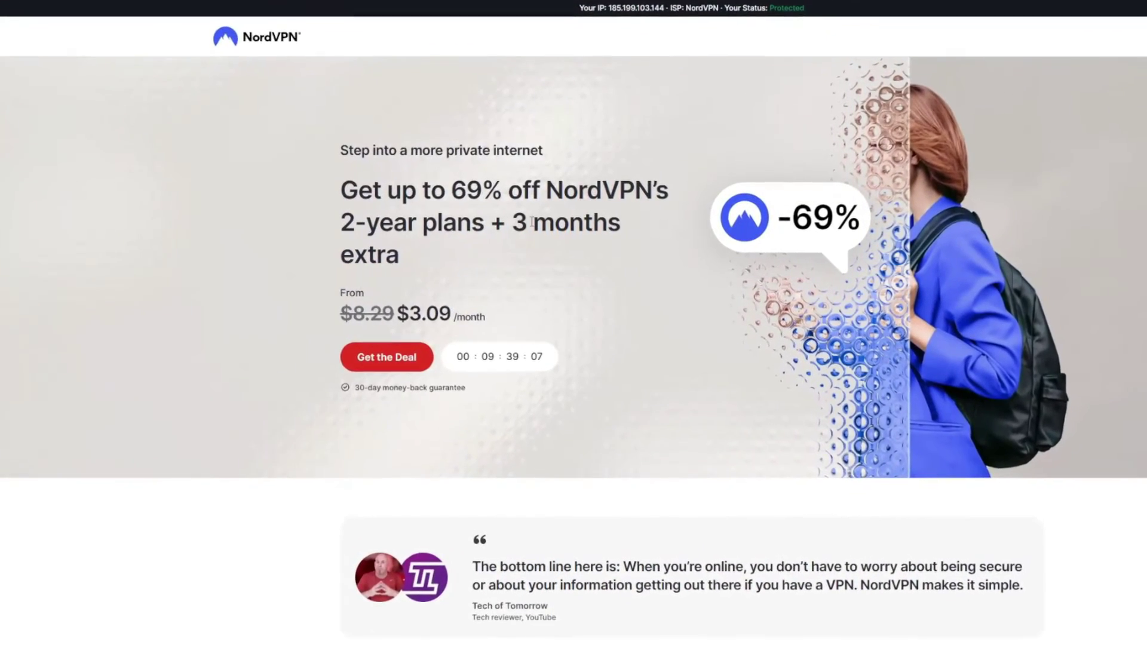
pyautogui.moveTo(512, 222); pyautogui.dragTo(624, 242)
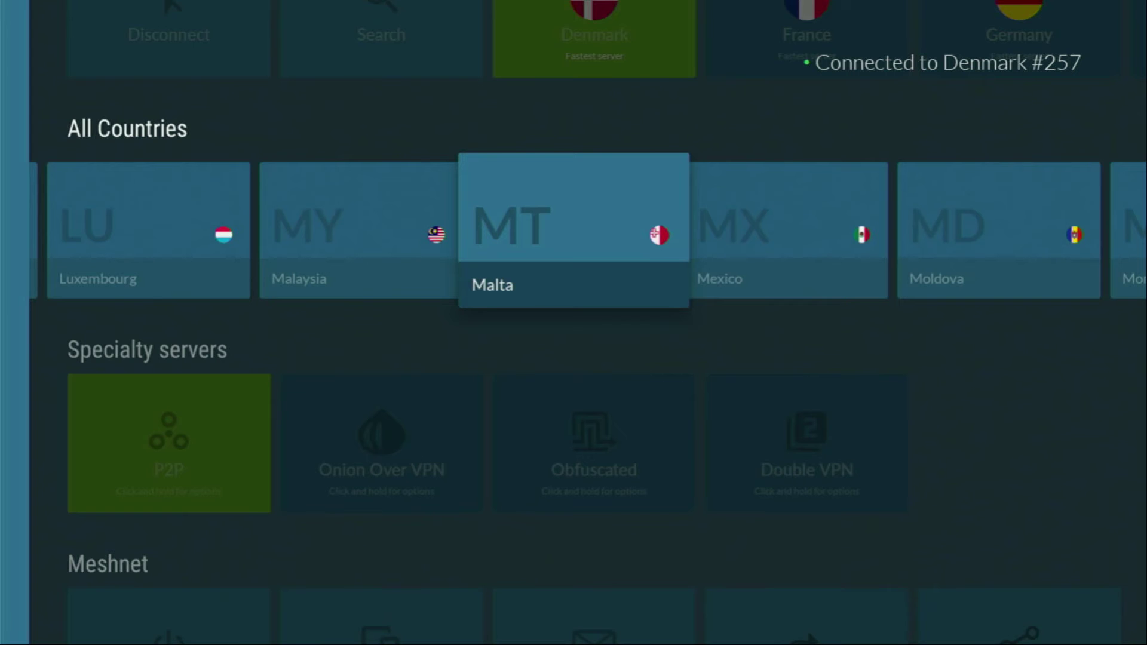
pyautogui.press('Right')
pyautogui.press('Right')
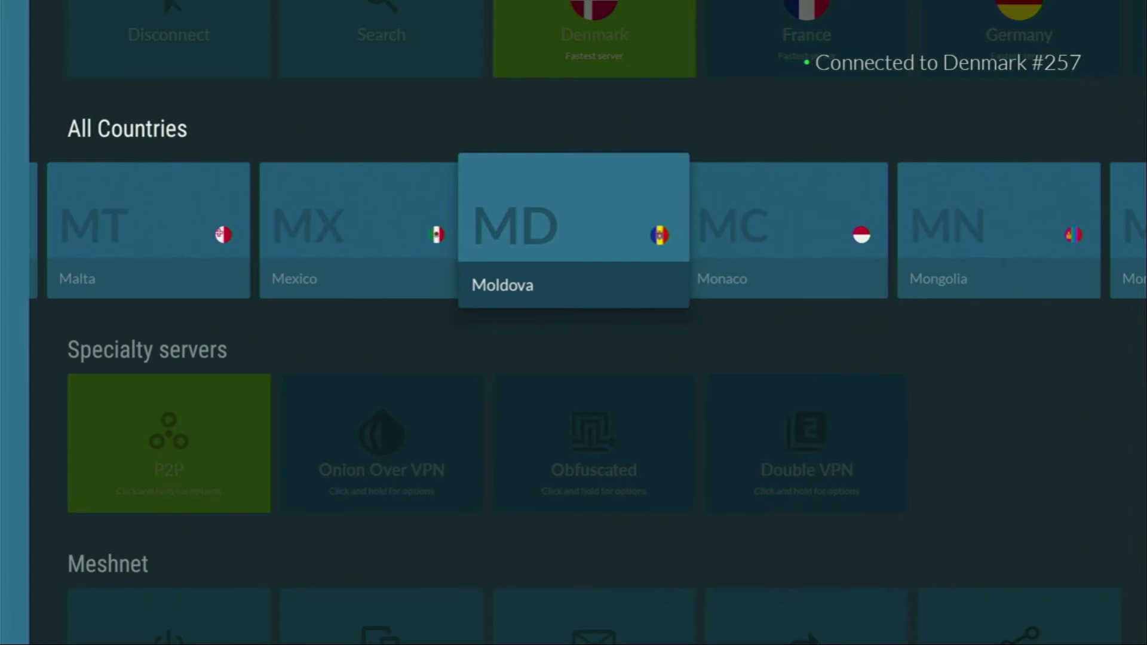
pyautogui.press('Right')
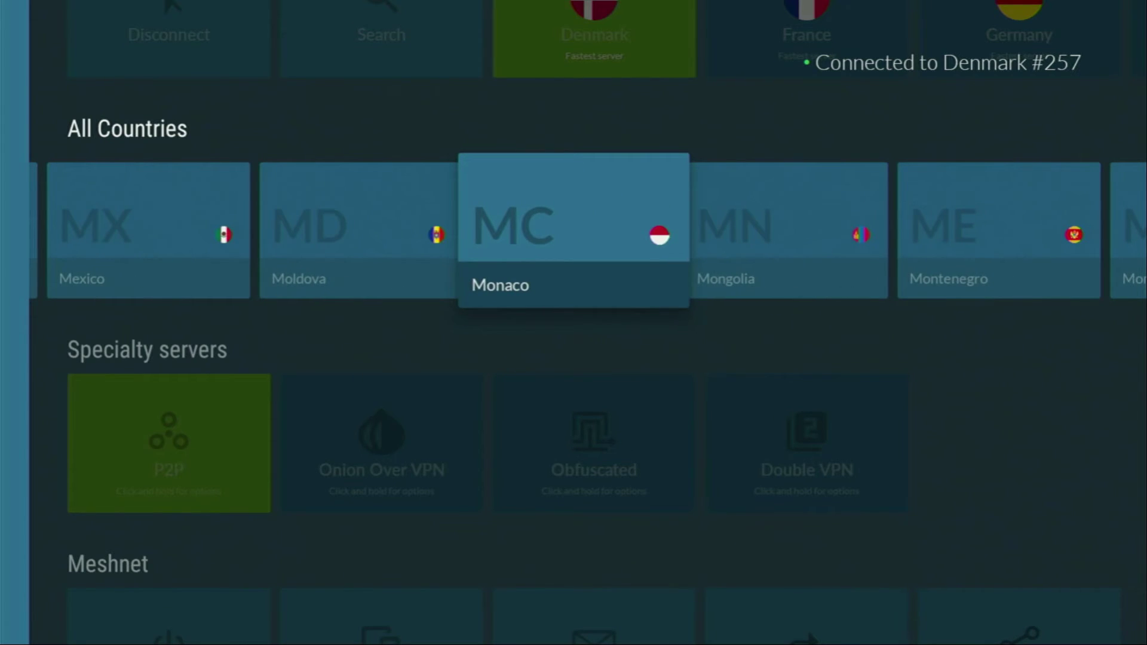
pyautogui.press('Right')
pyautogui.press('Right')
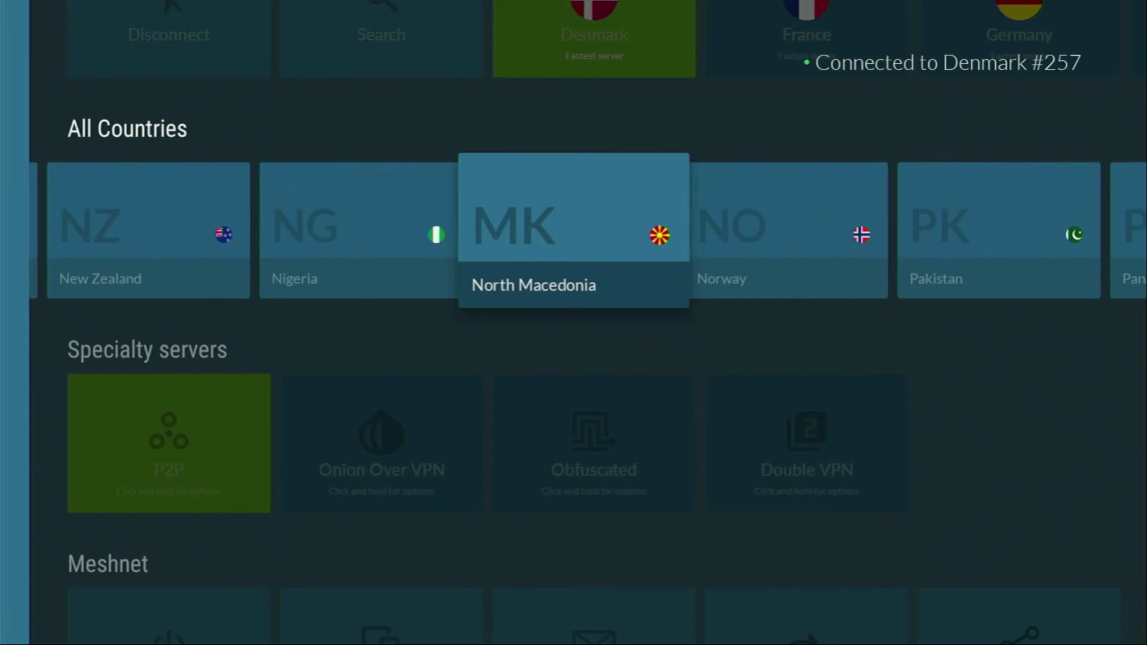
pyautogui.press('Right')
pyautogui.press('Right')
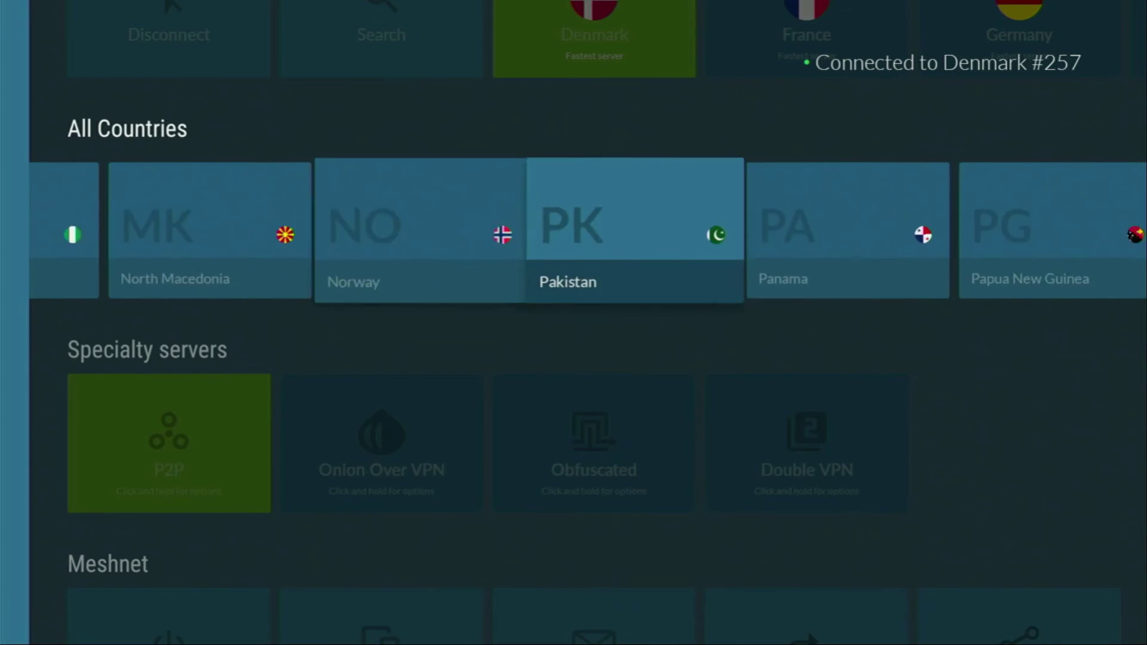
pyautogui.press('Right')
pyautogui.press('Right')
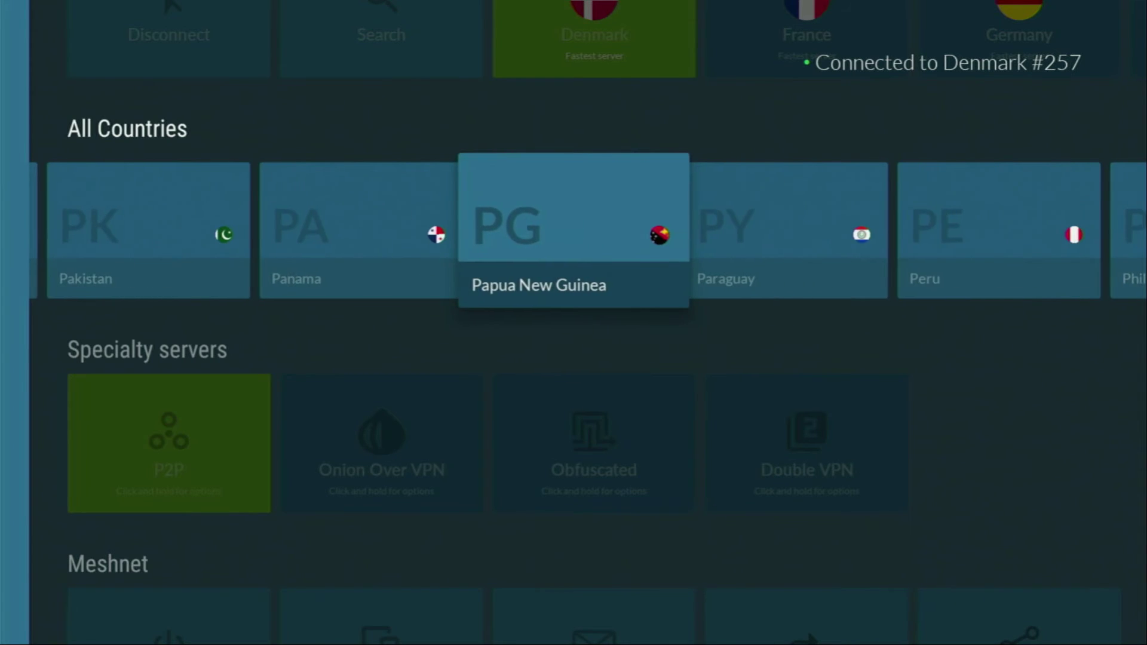
pyautogui.press('Up')
# Launch Downloader from the home screen's recent apps and switch to its Home section.
pyautogui.press('Right')
pyautogui.press('Right')
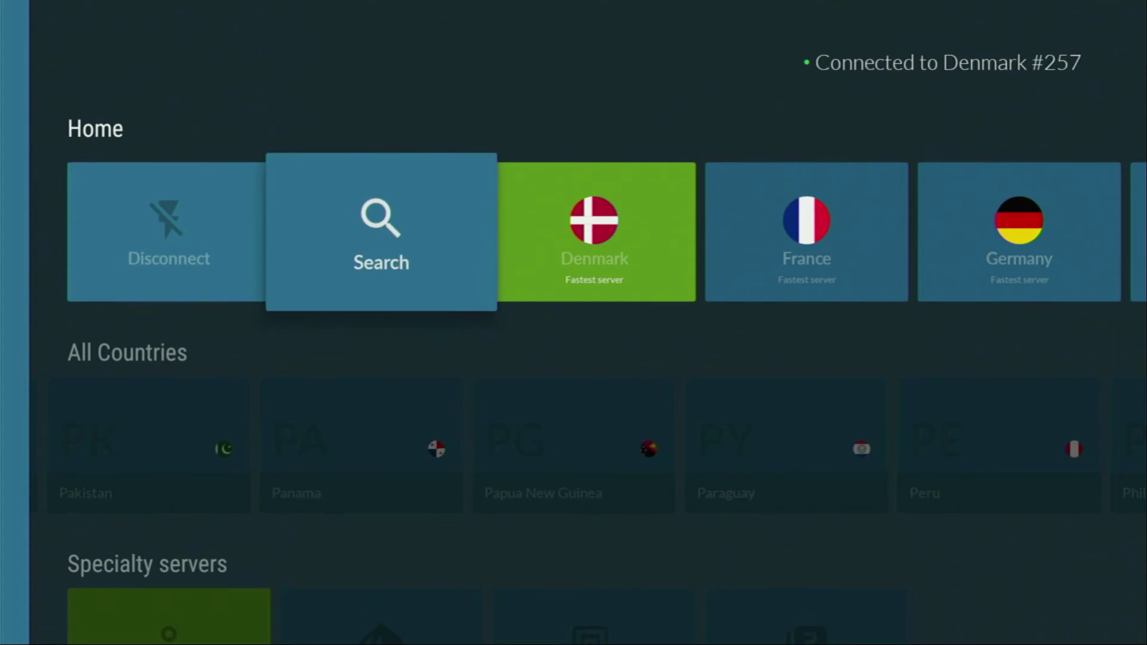
pyautogui.press('Home')
pyautogui.press('Down')
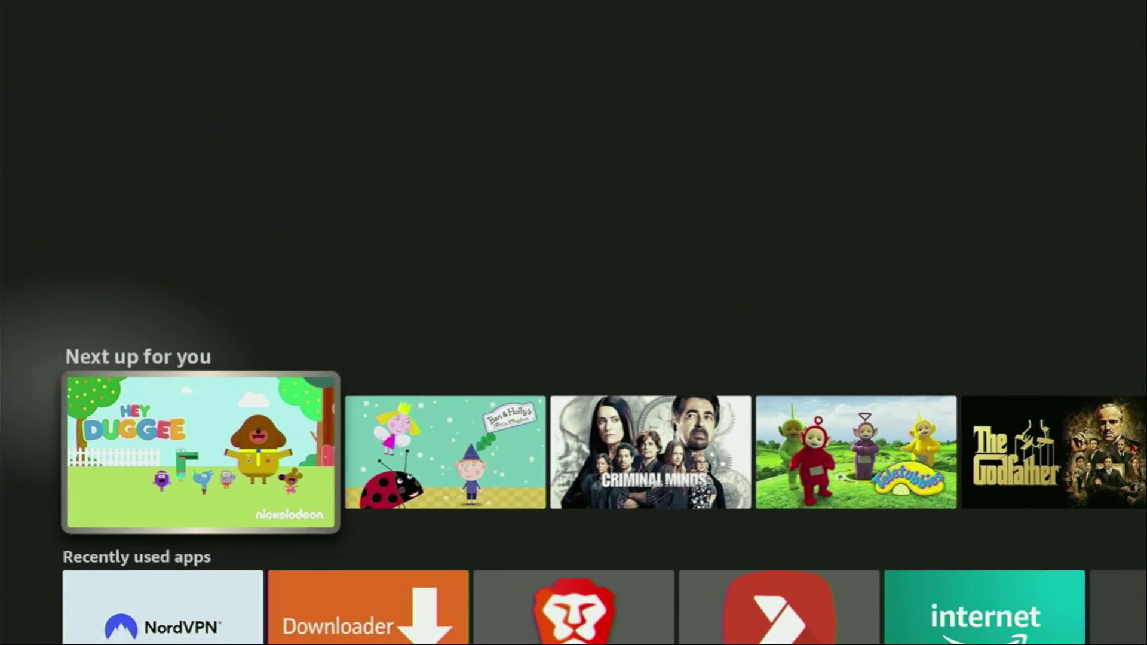
pyautogui.press('Down')
pyautogui.press('Right')
pyautogui.press('Return')
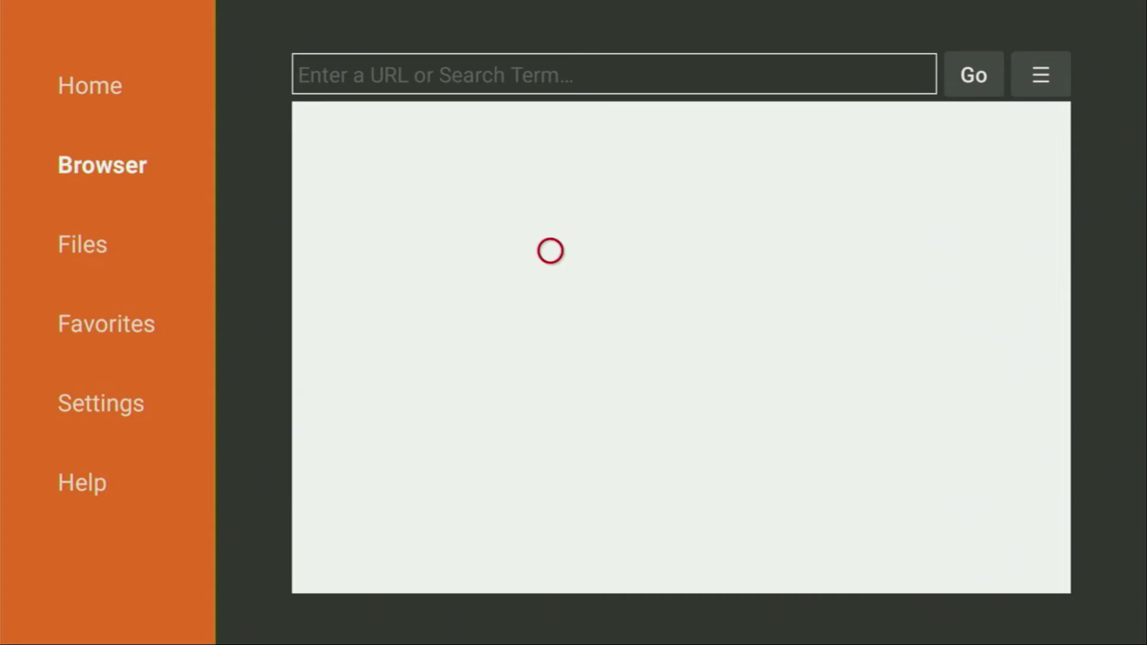
pyautogui.press('Left')
pyautogui.press('Left')
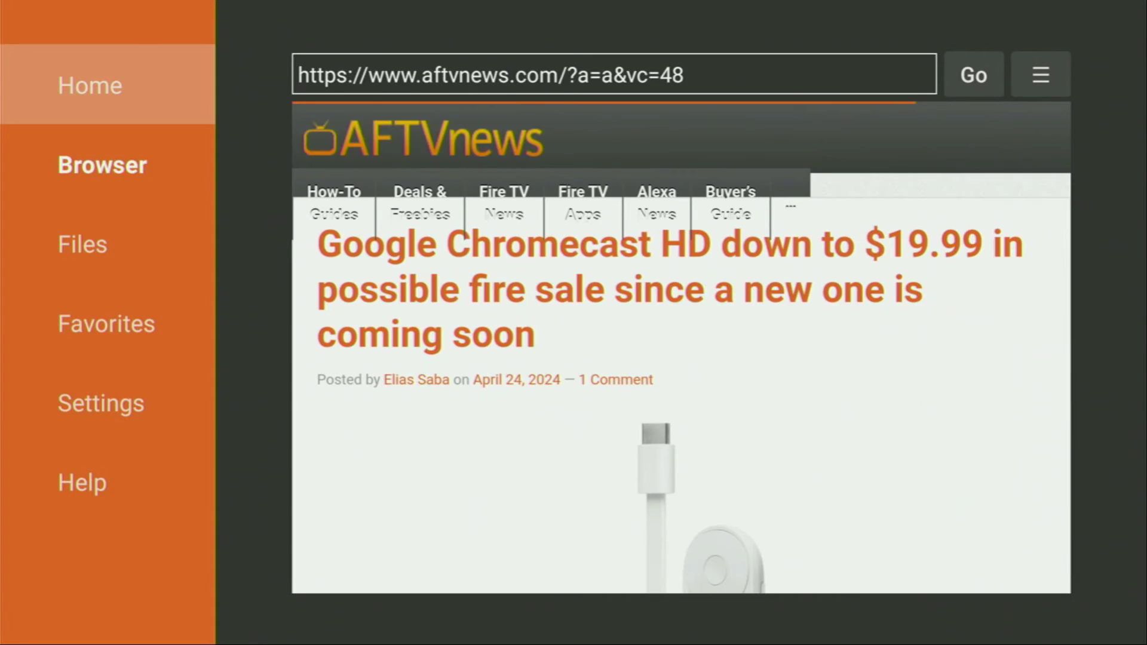
pyautogui.press('Return')
# Enter the code 28907 in the URL field and submit it.
pyautogui.press('Up')
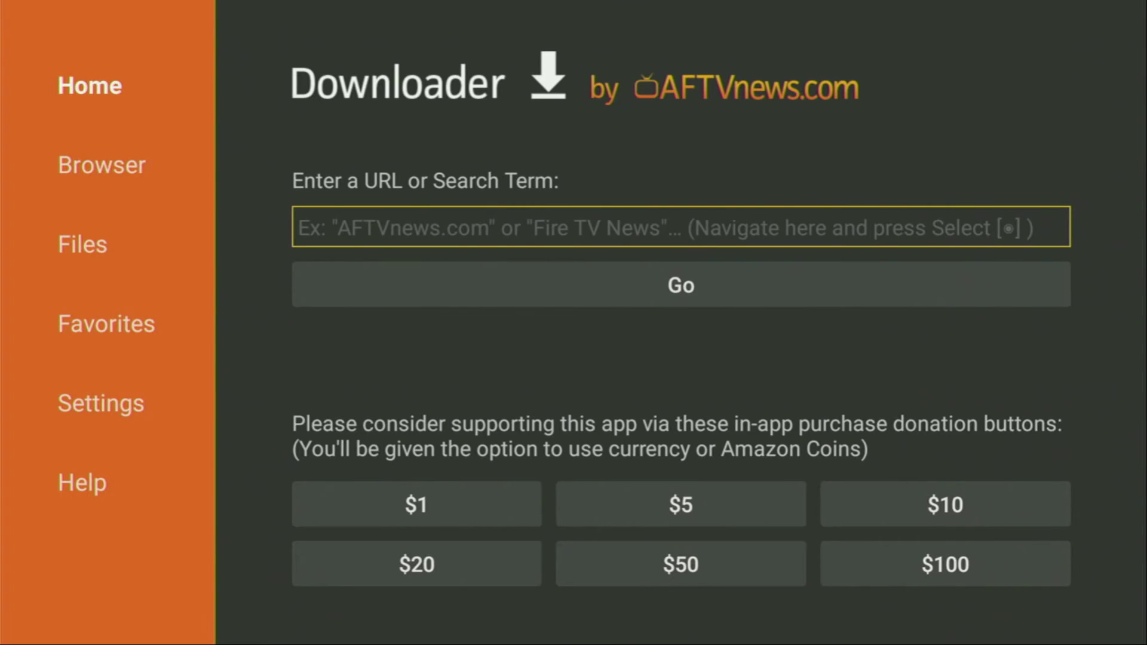
pyautogui.press('Return')
pyautogui.press('Up')
pyautogui.press('Right')
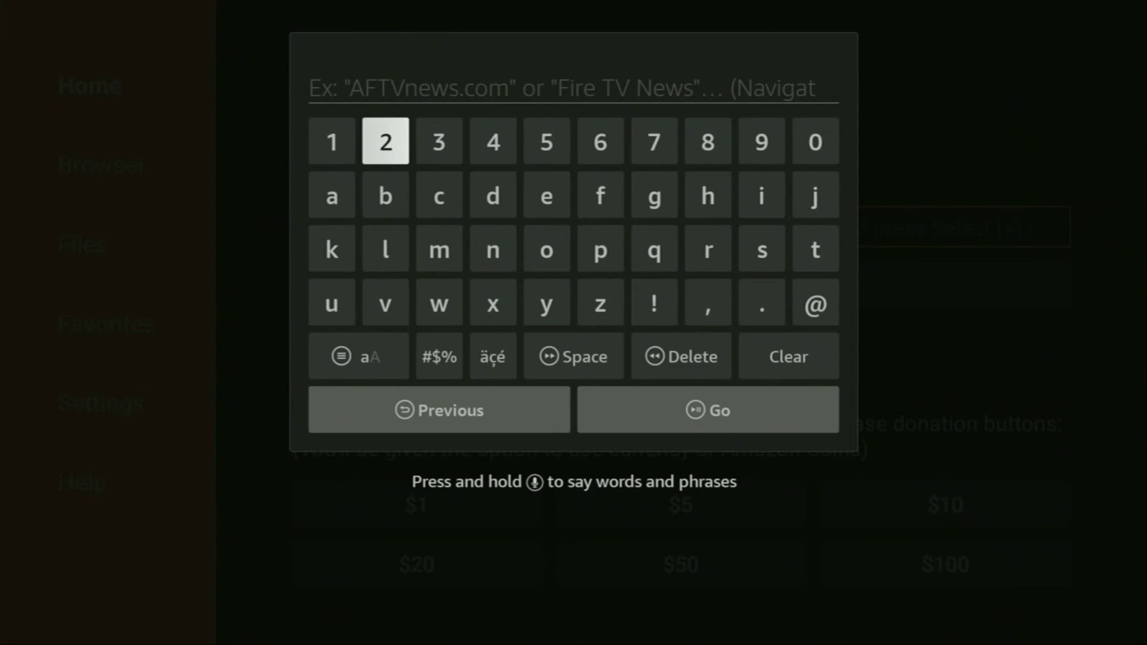
pyautogui.press('Return')
pyautogui.press('Left')
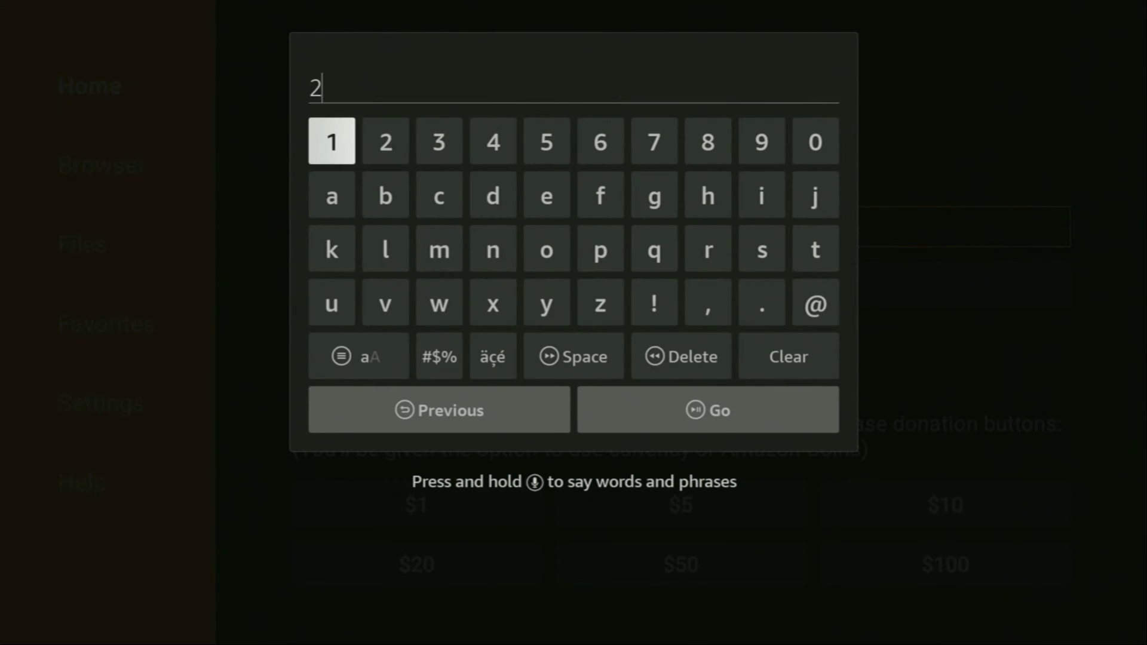
pyautogui.press('Left')
pyautogui.press('Left')
pyautogui.press('Left')
pyautogui.press('Return')
pyautogui.press('Right')
pyautogui.press('Return')
pyautogui.press('Right')
pyautogui.press('Return')
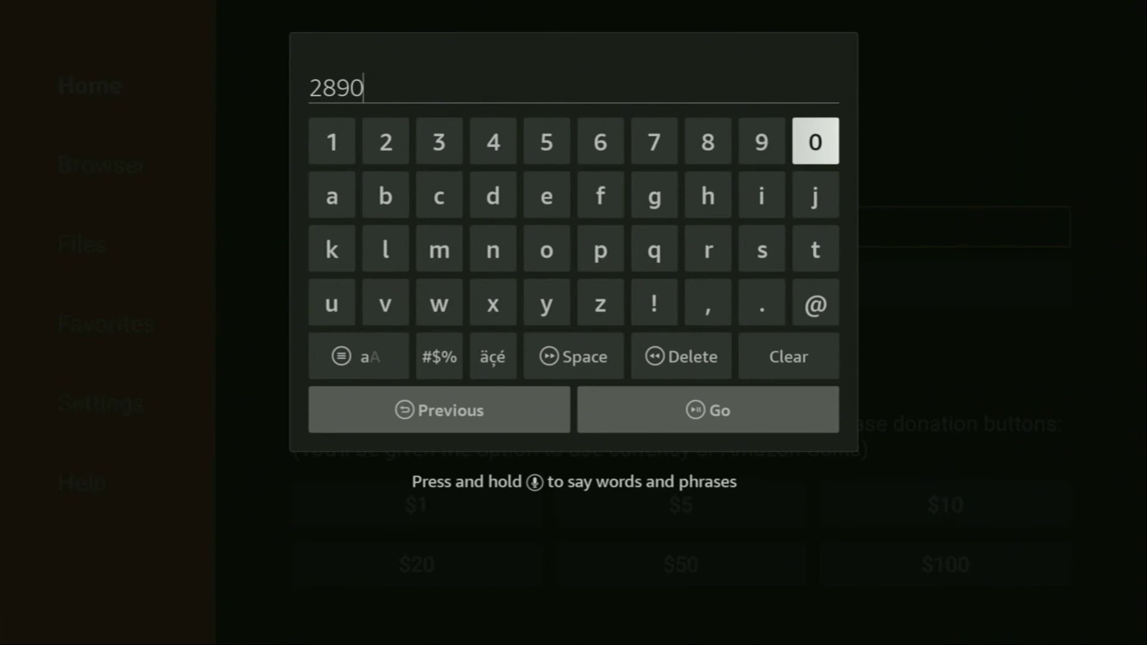
pyautogui.press('Left')
pyautogui.press('Left')
pyautogui.press('Left')
pyautogui.press('Return')
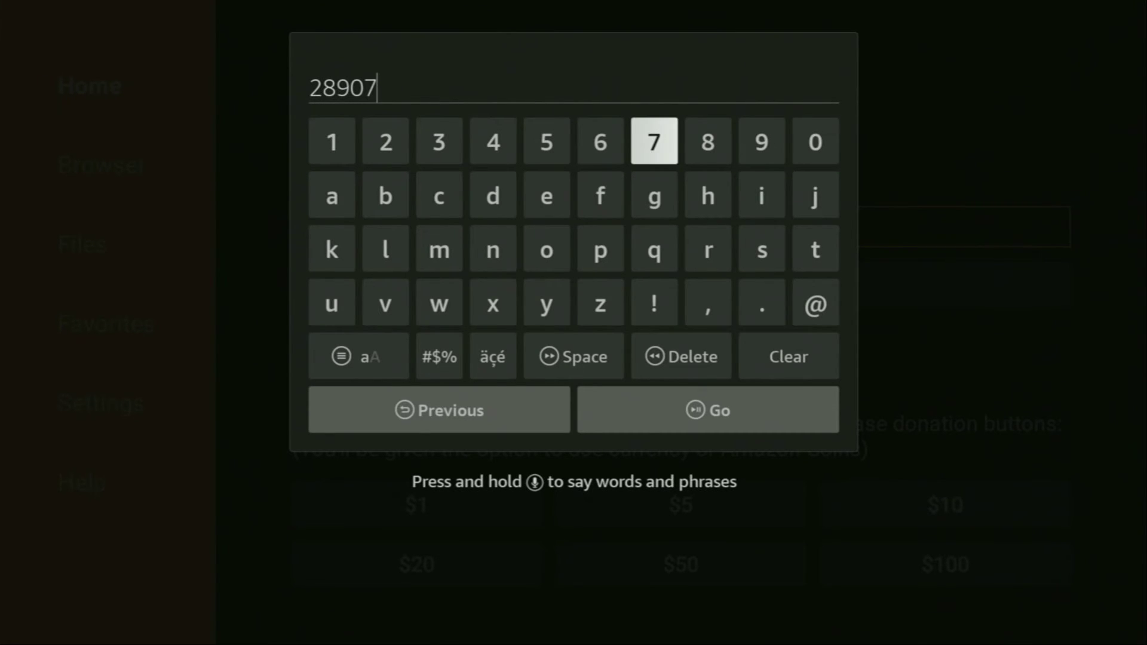
pyautogui.press('Down')
pyautogui.press('Down')
pyautogui.press('Down')
pyautogui.press('Down')
pyautogui.press('Down')
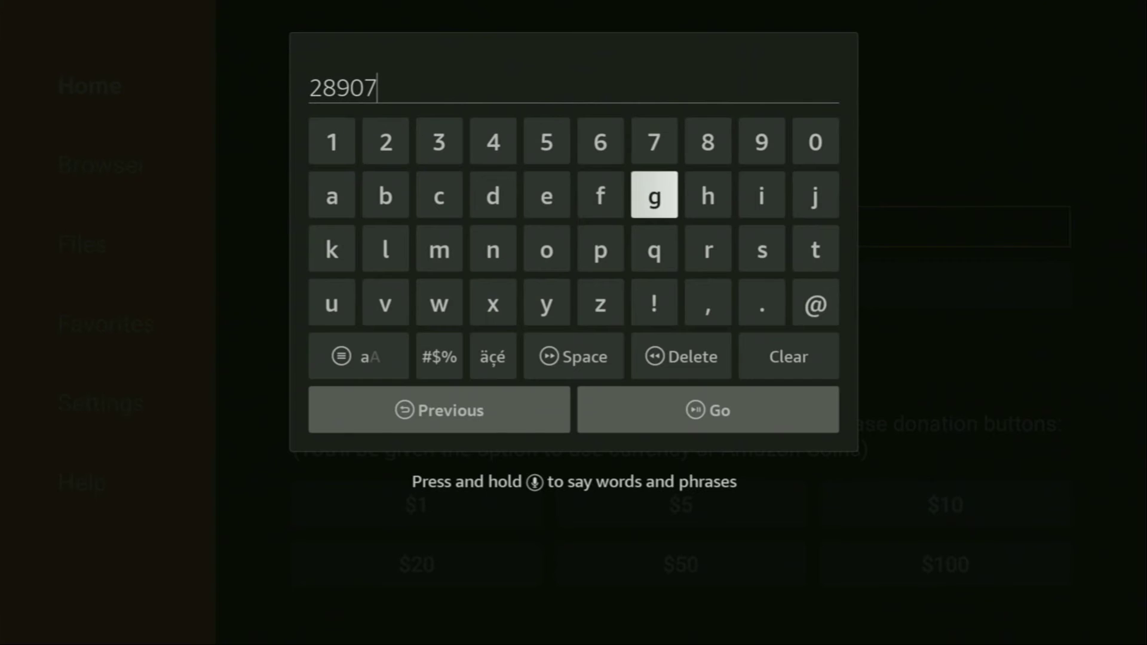
pyautogui.press('Return')
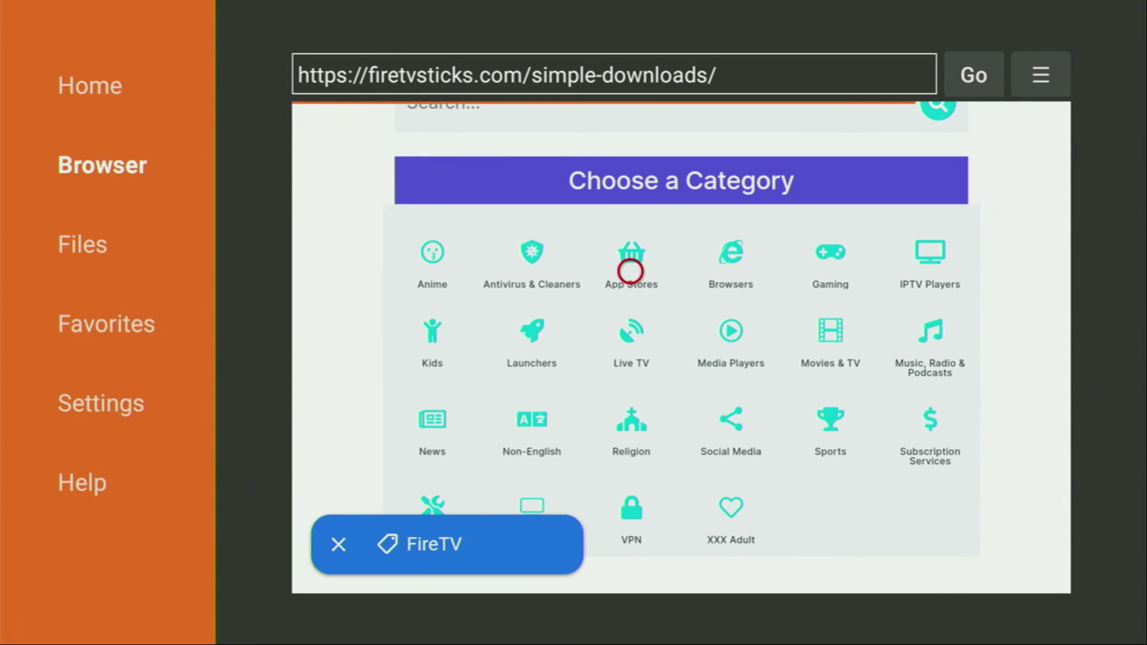
# Jump to the App Stores category and select the APKTime link.
pyautogui.click(630, 272)
pyautogui.scroll(-5, 440, 562)
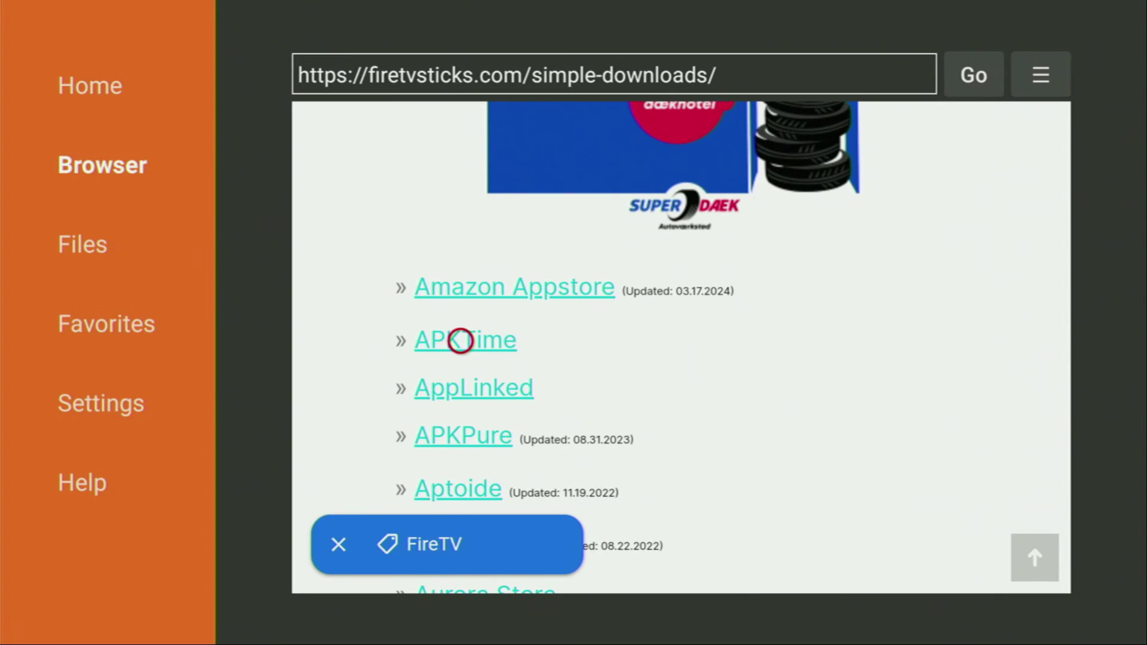
pyautogui.click(460, 341)
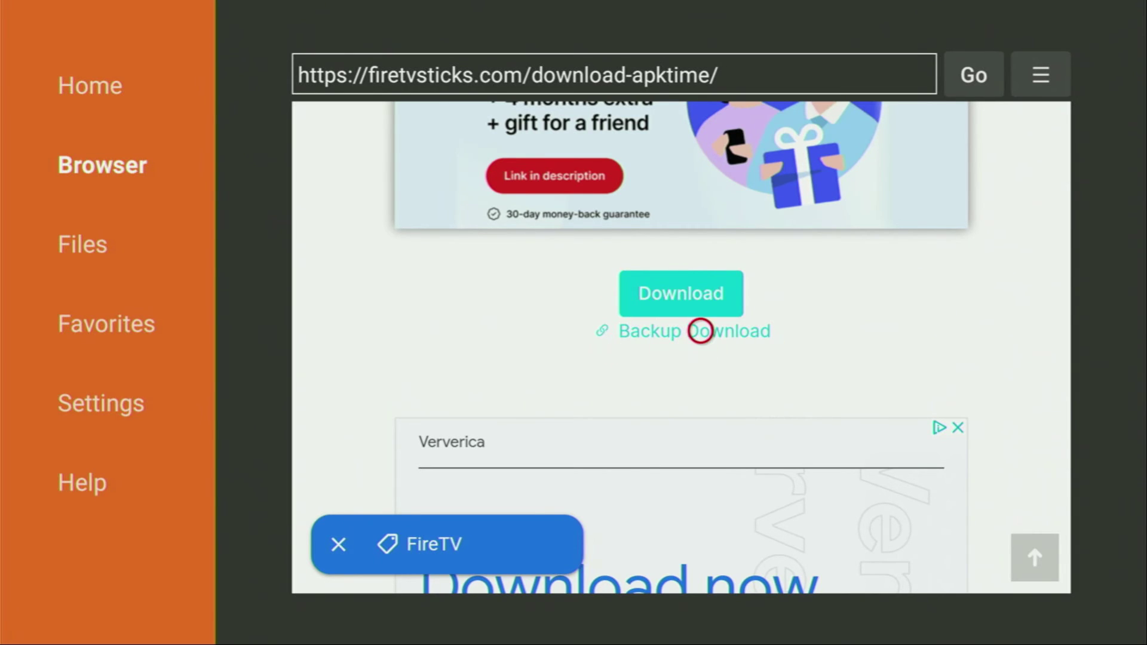
# Download APKTime v2.2 and install it.
pyautogui.click(699, 269)
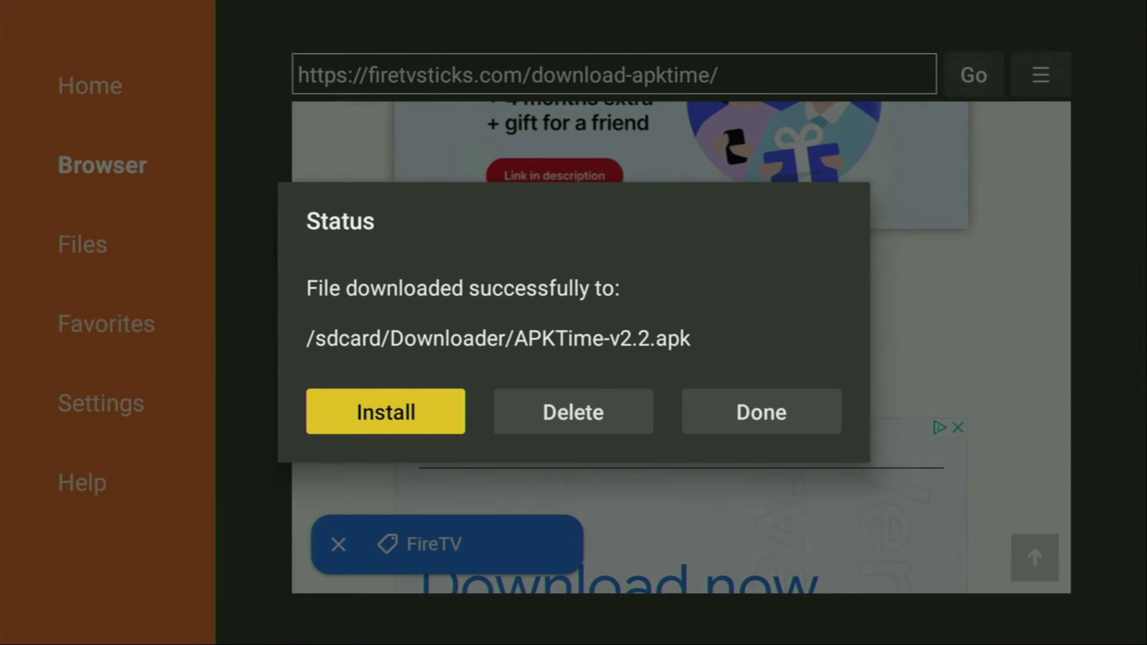
pyautogui.press('Return')
pyautogui.press('Right')
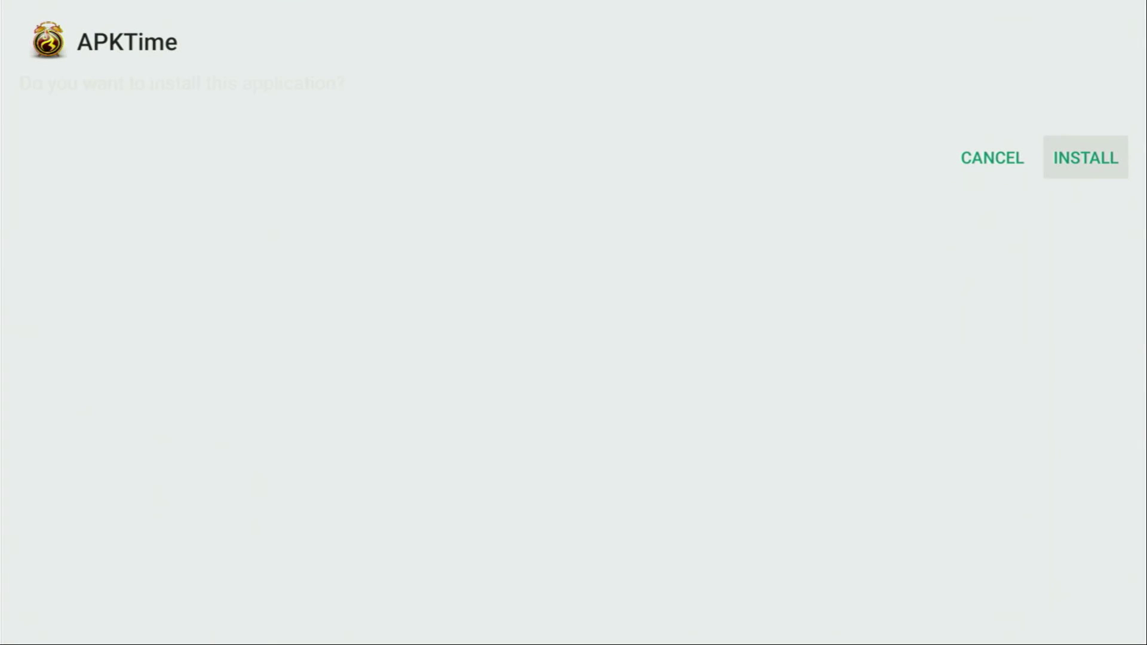
pyautogui.press('Return')
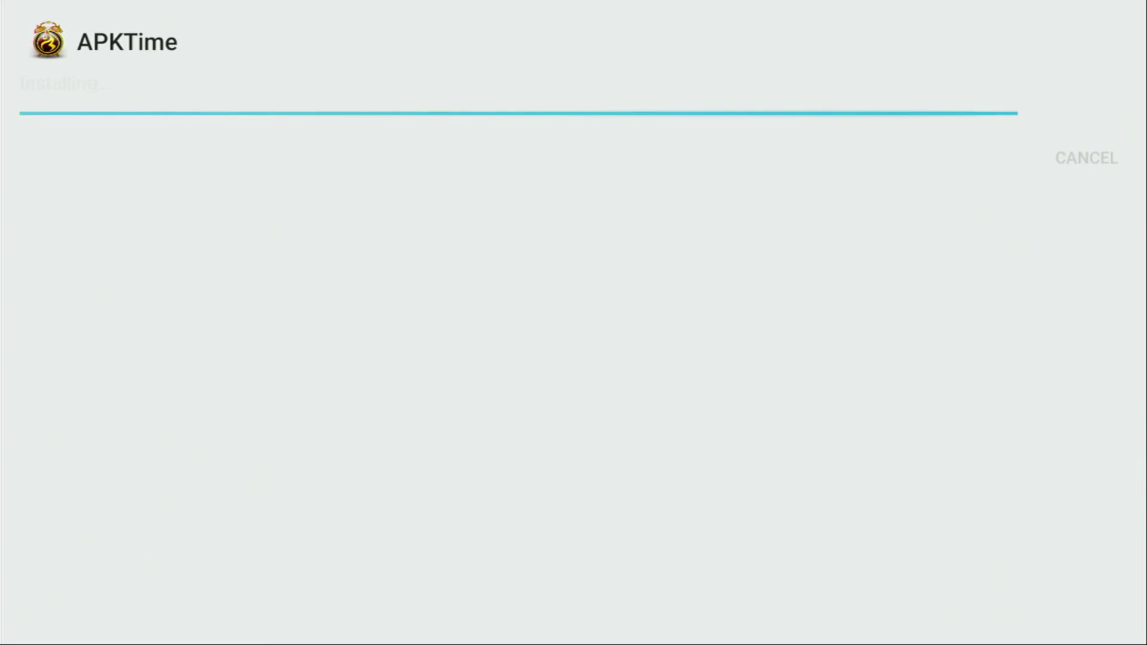
pyautogui.press('Left')
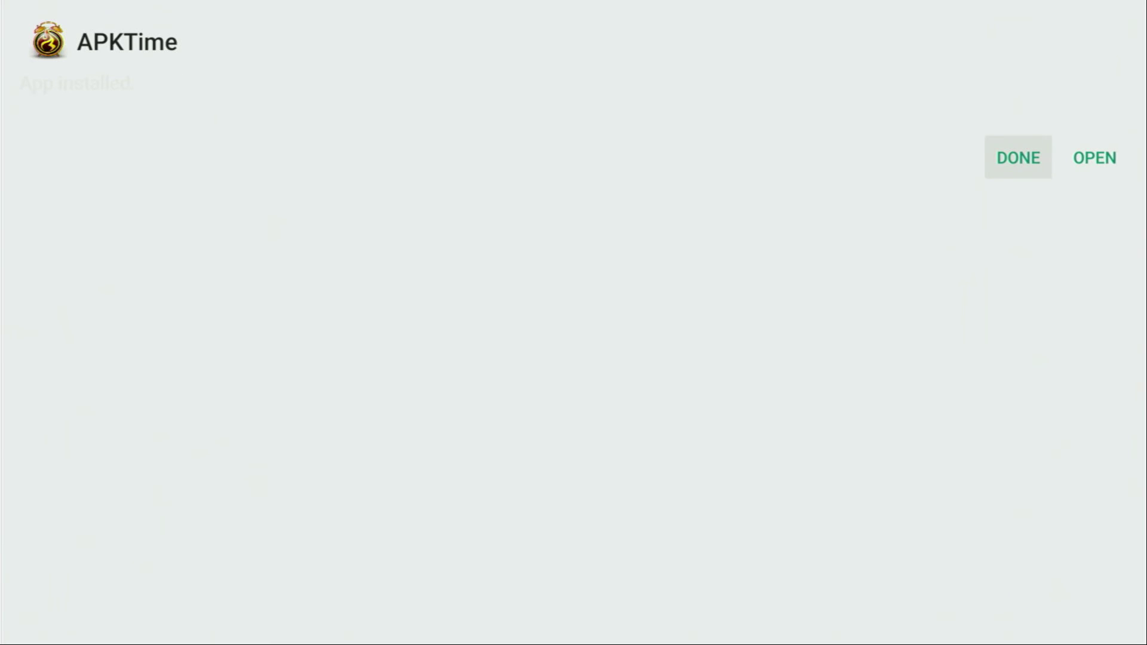
pyautogui.press('Return')
# Delete the downloaded APKTime APK file and exit to the Fire TV home screen.
pyautogui.press('Right')
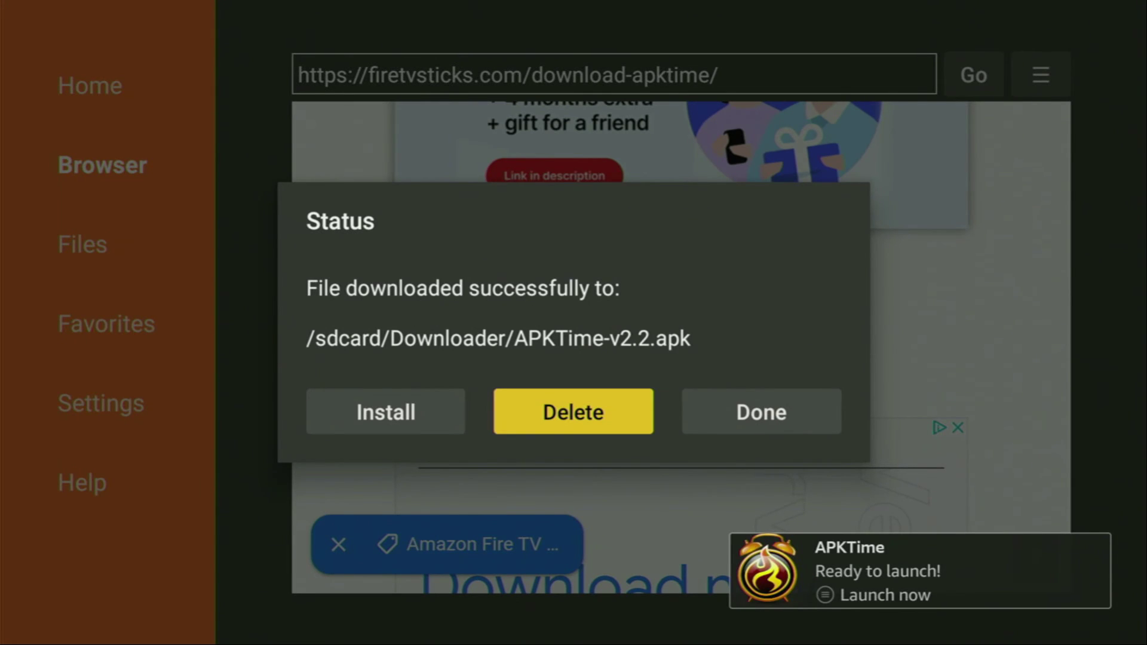
pyautogui.press('Return')
pyautogui.press('Left')
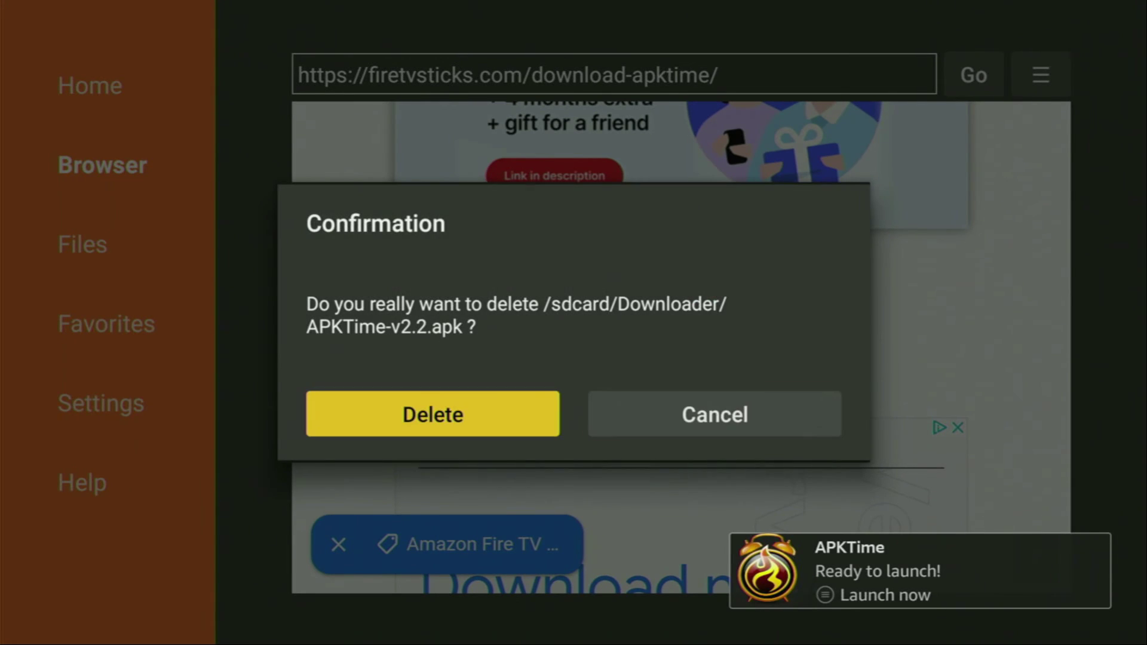
pyautogui.press('Return')
pyautogui.press('Menu')
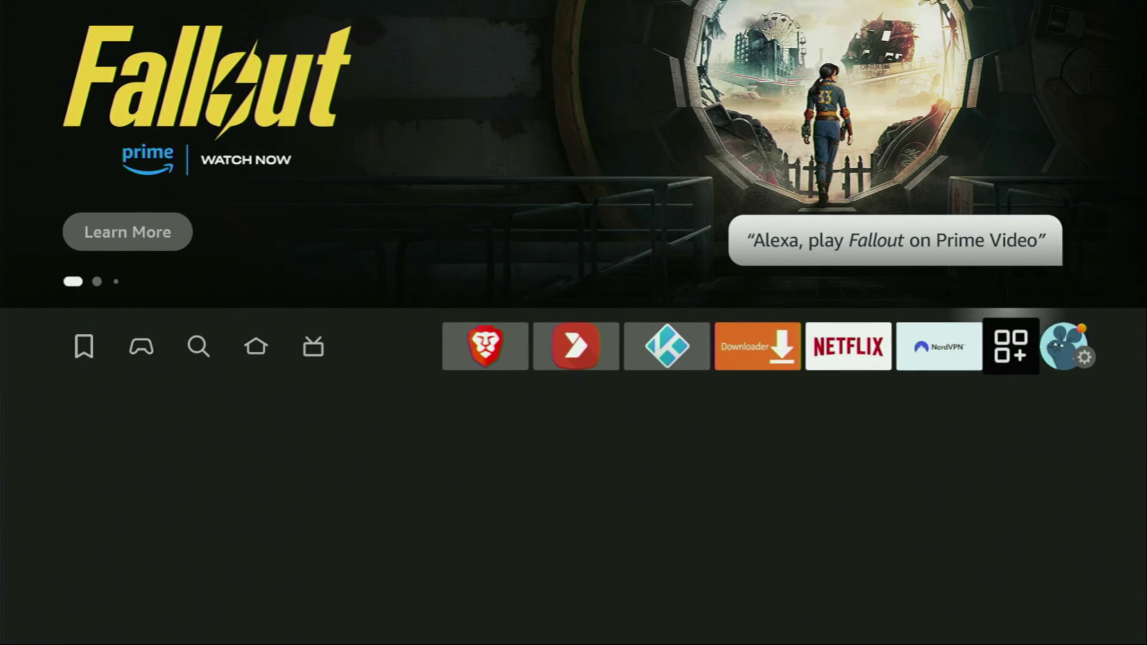
# Go to My Fire TV > Developer options > Install unknown apps.
pyautogui.press('Down')
pyautogui.press('Down')
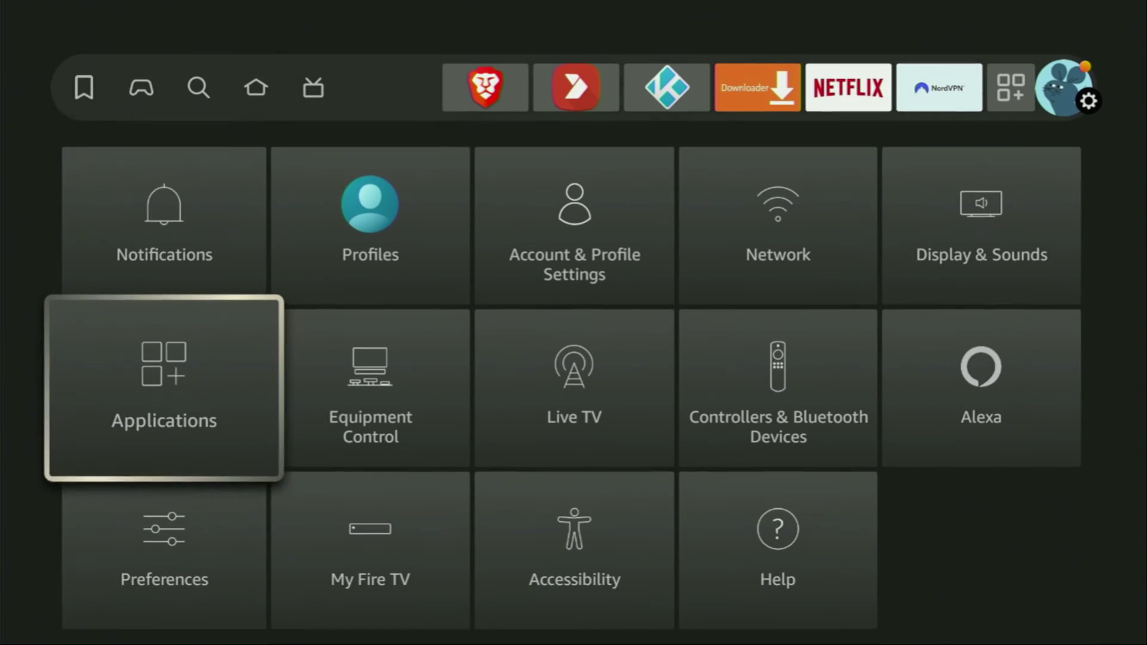
pyautogui.press('Down')
pyautogui.press('Right')
pyautogui.press('Return')
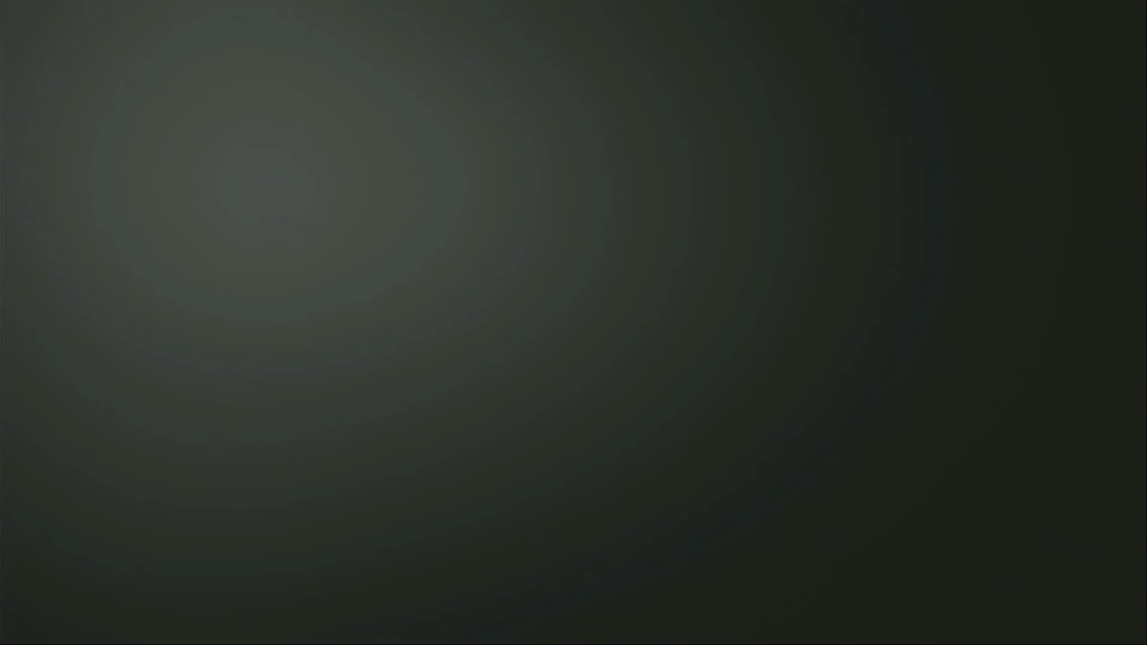
pyautogui.press('Down')
pyautogui.press('Return')
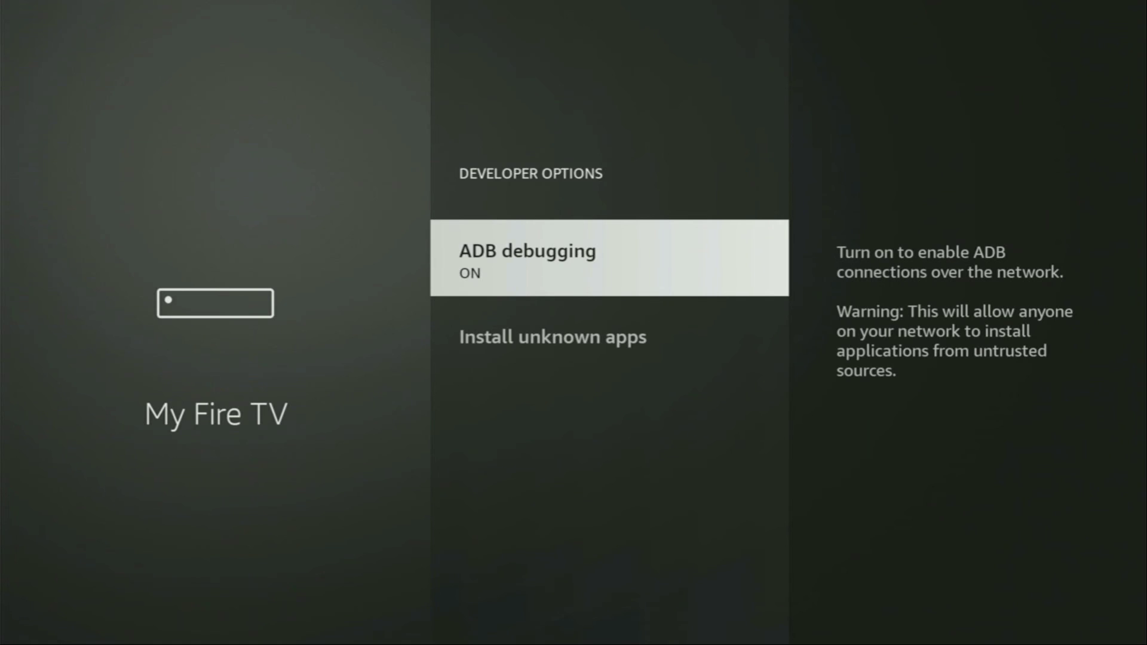
pyautogui.press('Down')
pyautogui.press('Return')
# Switch APKTime on so it can install unknown apps, then go back Home.
pyautogui.press('Down')
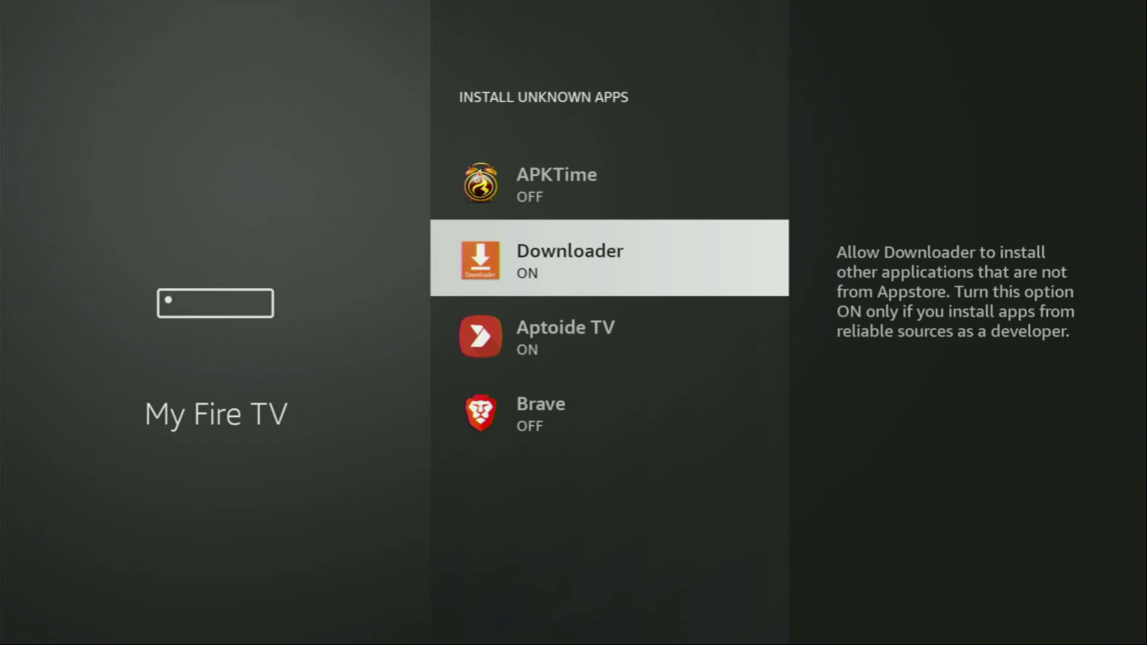
pyautogui.press('Up')
pyautogui.press('Return')
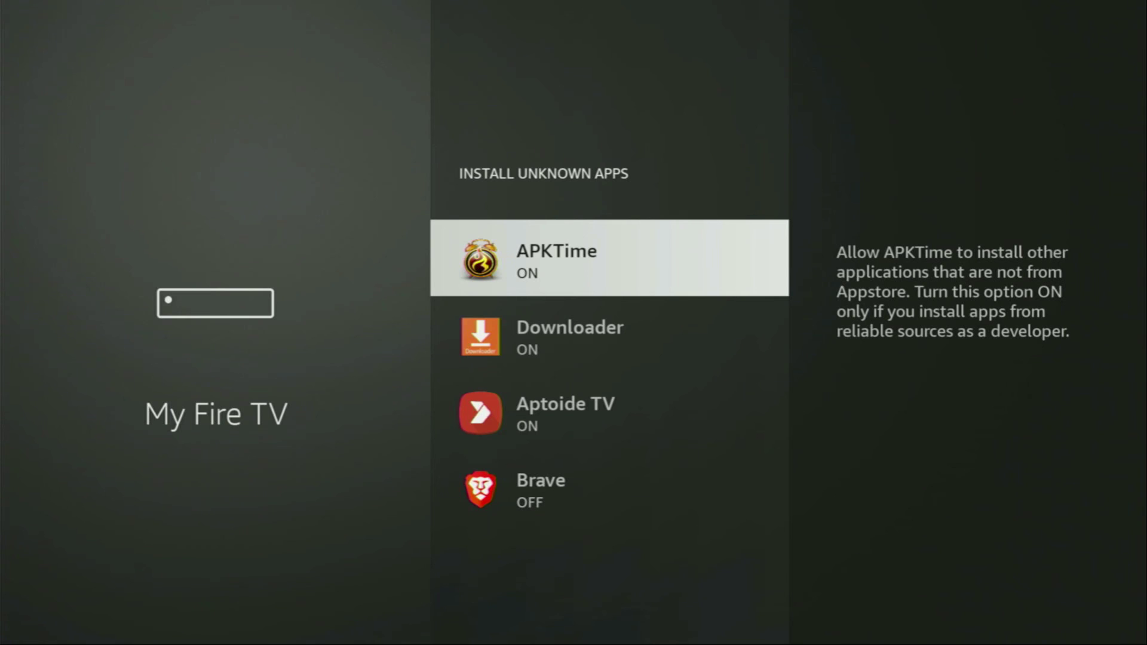
pyautogui.press('Home')
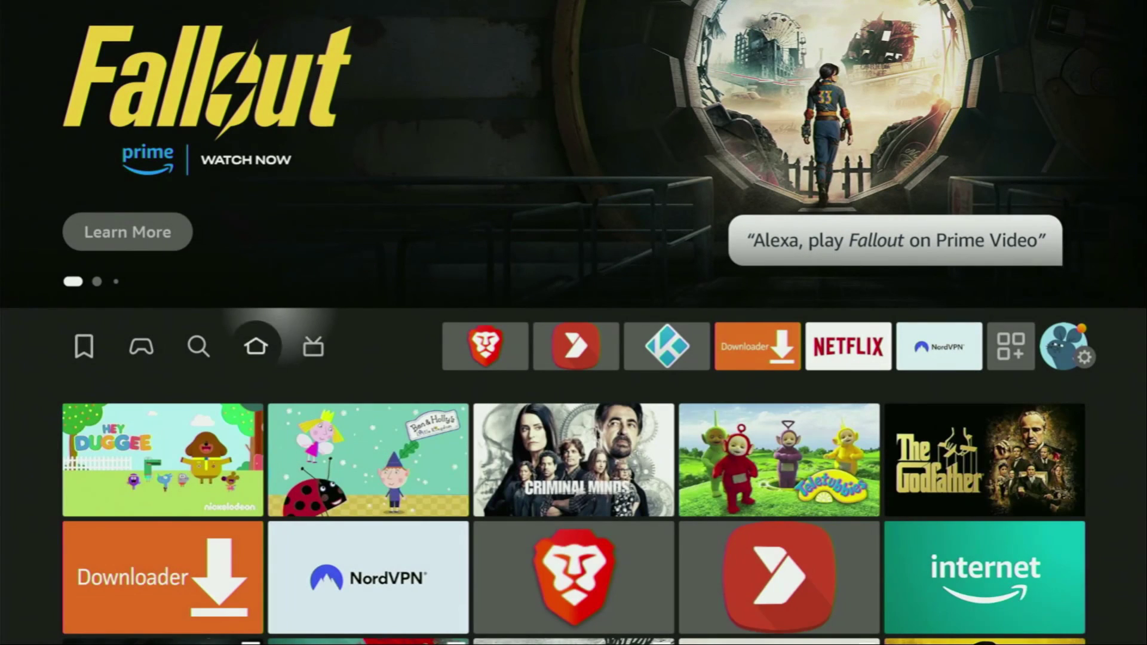
# Find the new APKTime app in Your Apps & Channels, then move focus back to NordVPN.
pyautogui.press('Right')
pyautogui.press('Right')
pyautogui.press('Right')
pyautogui.press('Right')
pyautogui.press('Right')
pyautogui.press('Right')
pyautogui.press('Right')
pyautogui.press('Right')
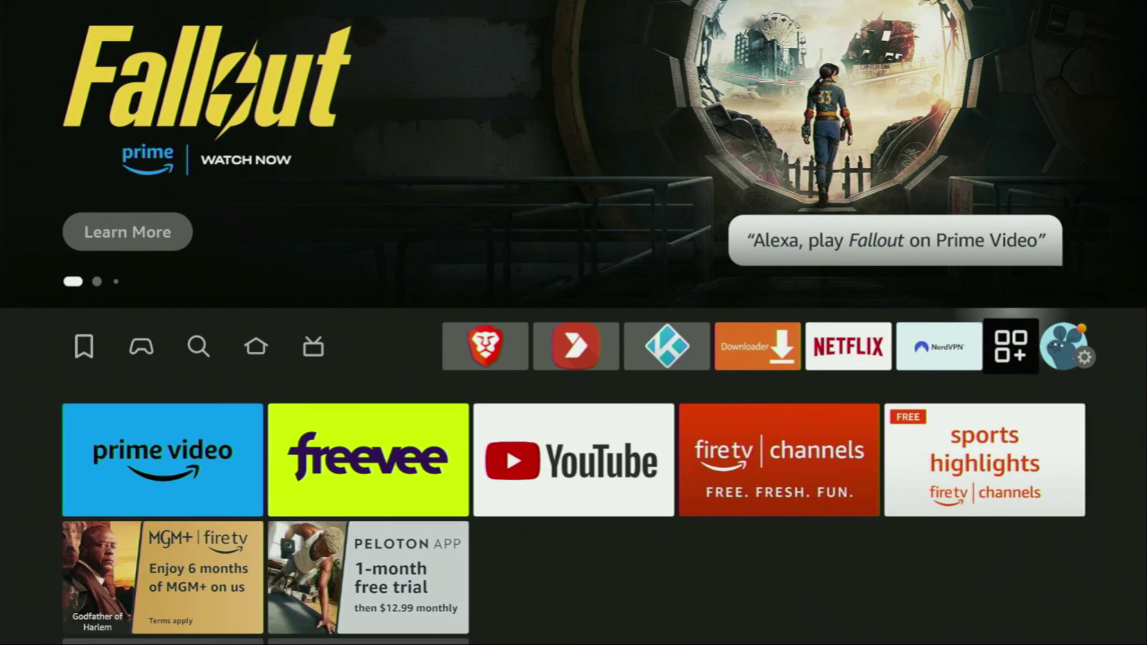
pyautogui.press('Return')
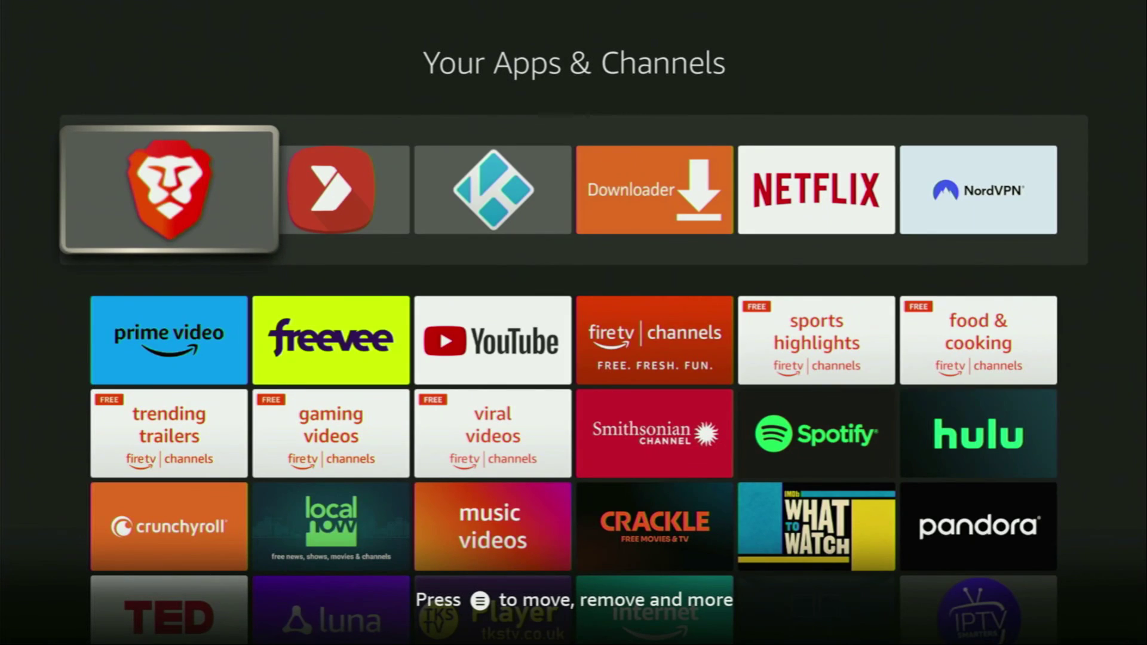
pyautogui.press('Down')
pyautogui.press('Down')
pyautogui.press('Down')
pyautogui.press('Down')
pyautogui.press('Down')
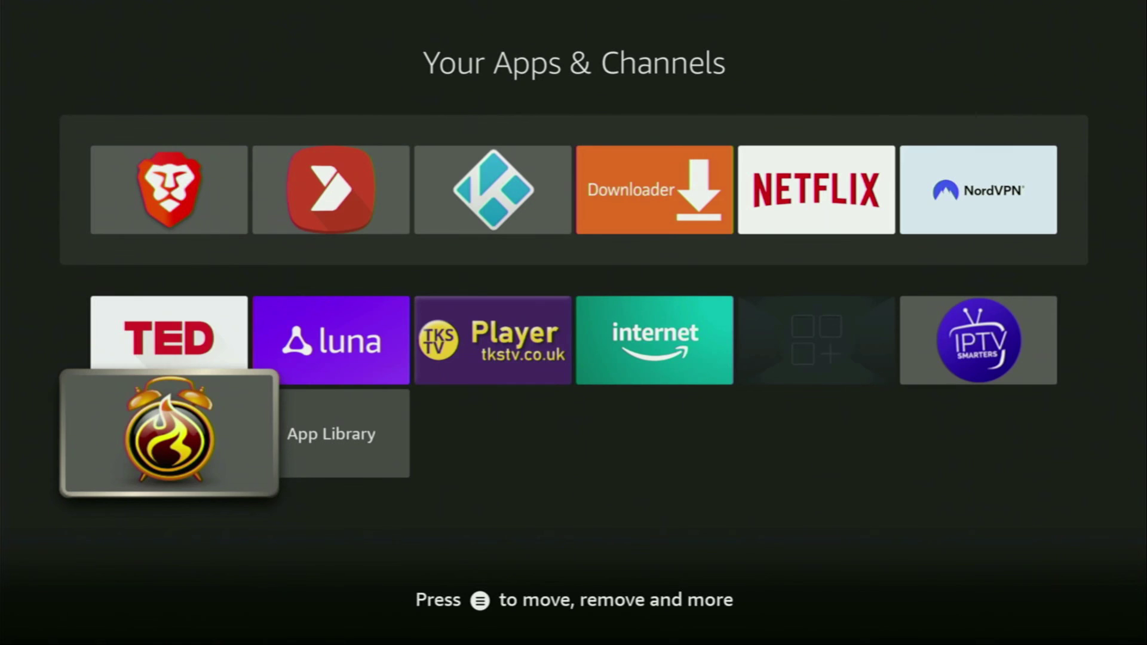
pyautogui.press('Up')
pyautogui.press('Up')
pyautogui.press('Up')
pyautogui.press('Up')
pyautogui.press('Up')
pyautogui.press('Right')
pyautogui.press('Right')
pyautogui.press('Right')
pyautogui.press('Right')
pyautogui.press('Right')
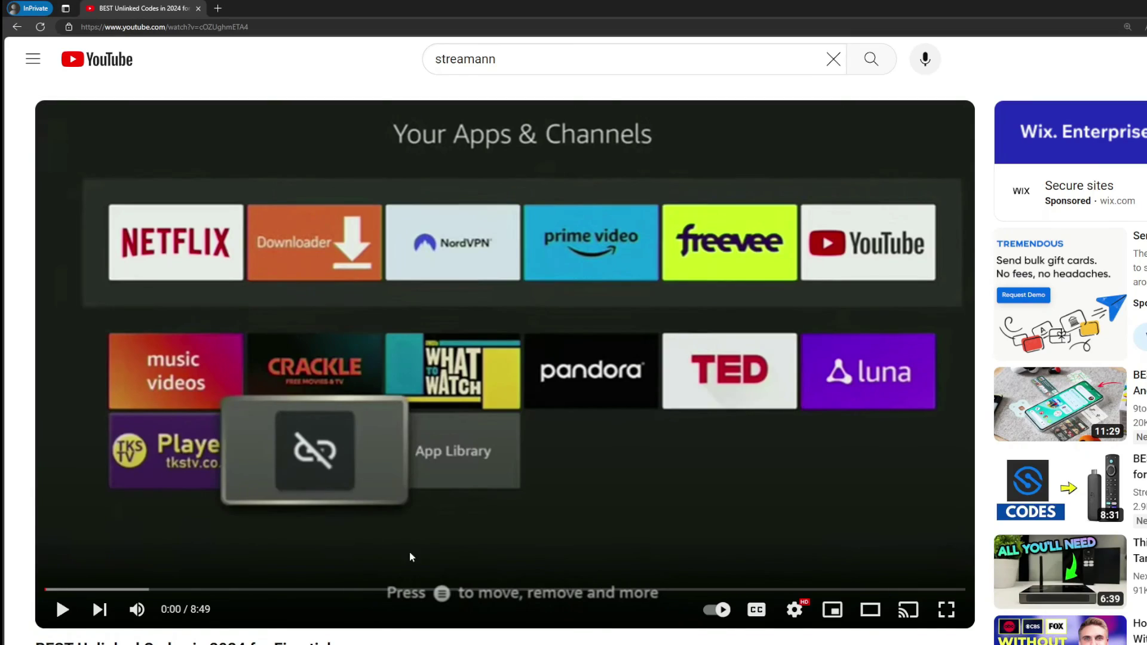
pyautogui.scroll(-7, 410, 552)
# Expand the description and follow the pinned comment's topvpnoffer.com link to NordVPN's 69%-off page.
pyautogui.click(437, 357)
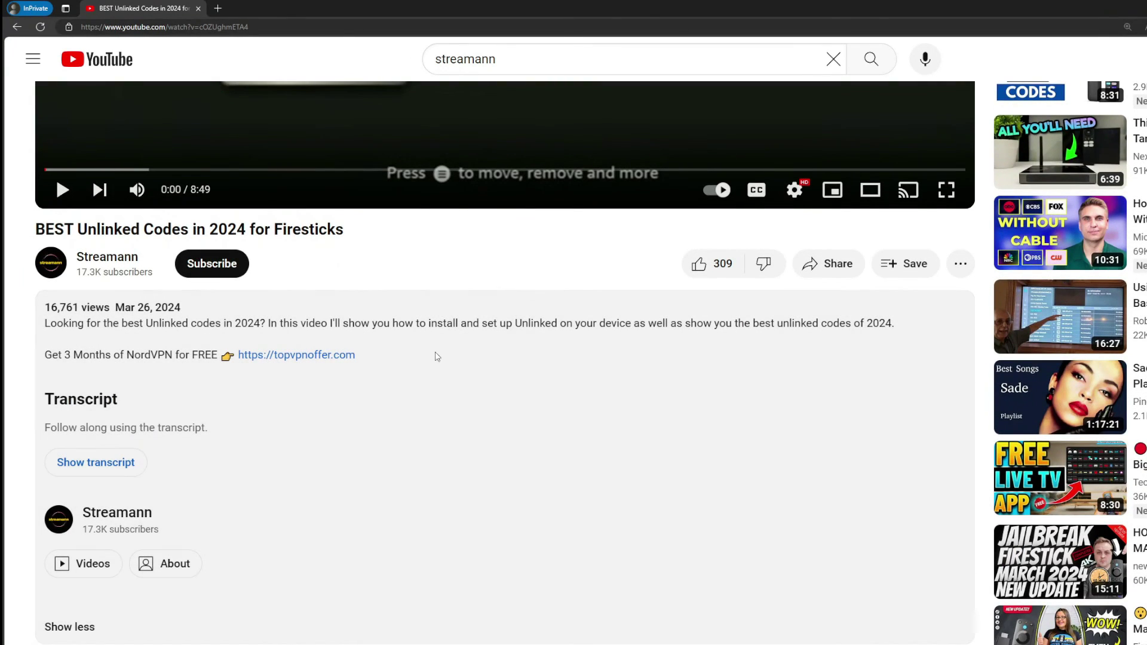
pyautogui.scroll(-5, 277, 382)
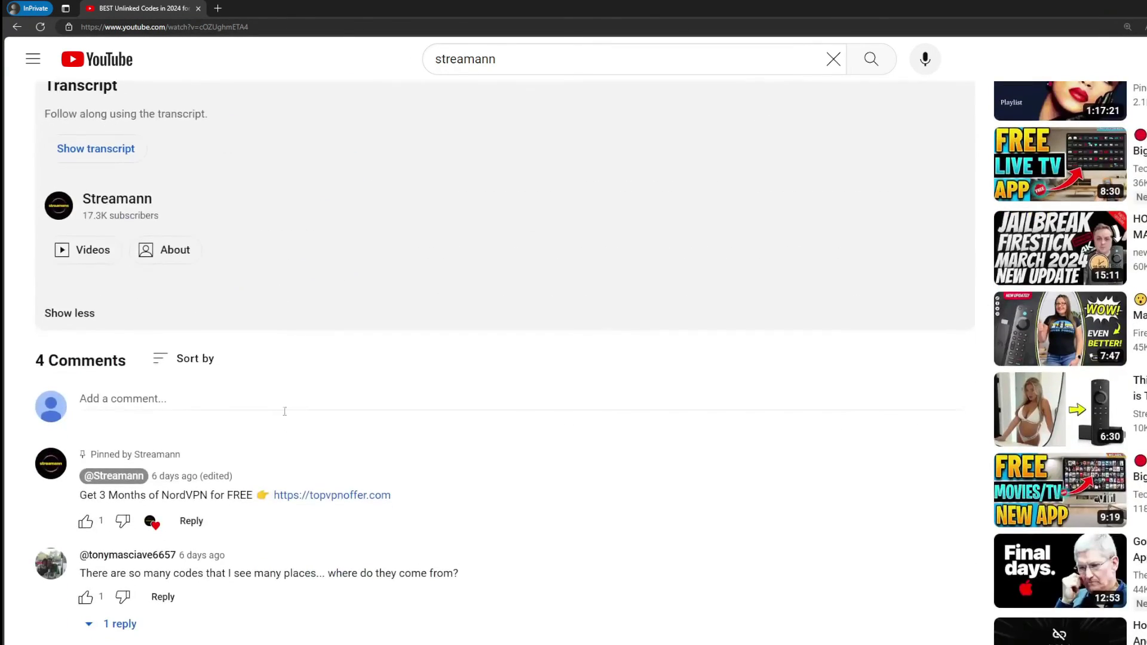
pyautogui.moveTo(418, 494); pyautogui.dragTo(300, 481)
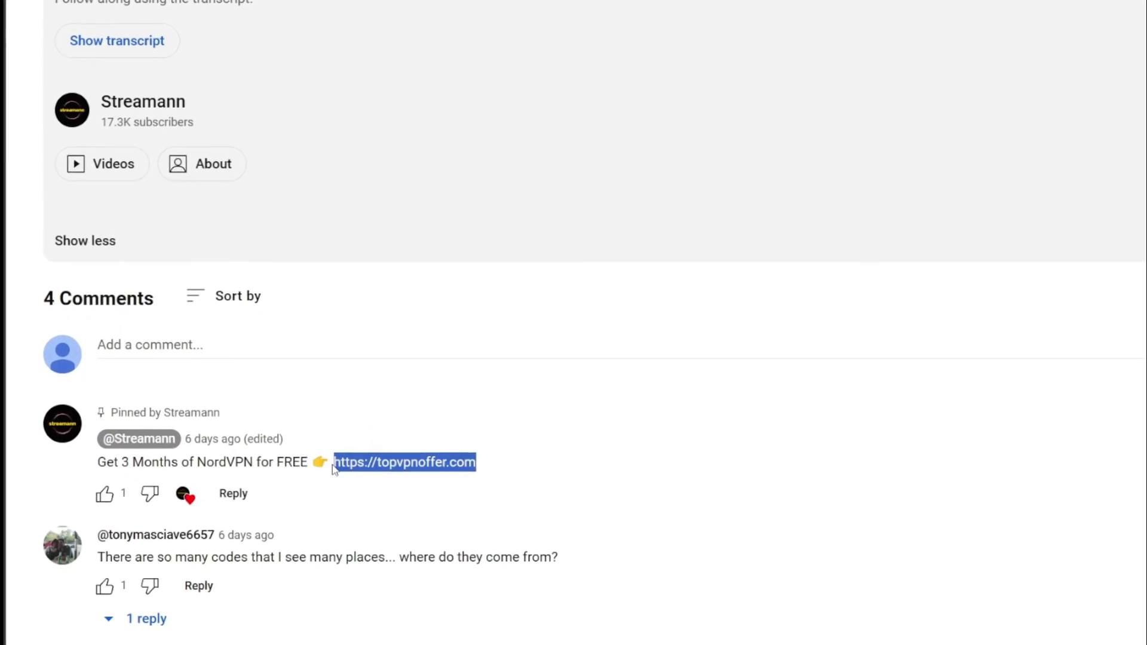
pyautogui.click(486, 446)
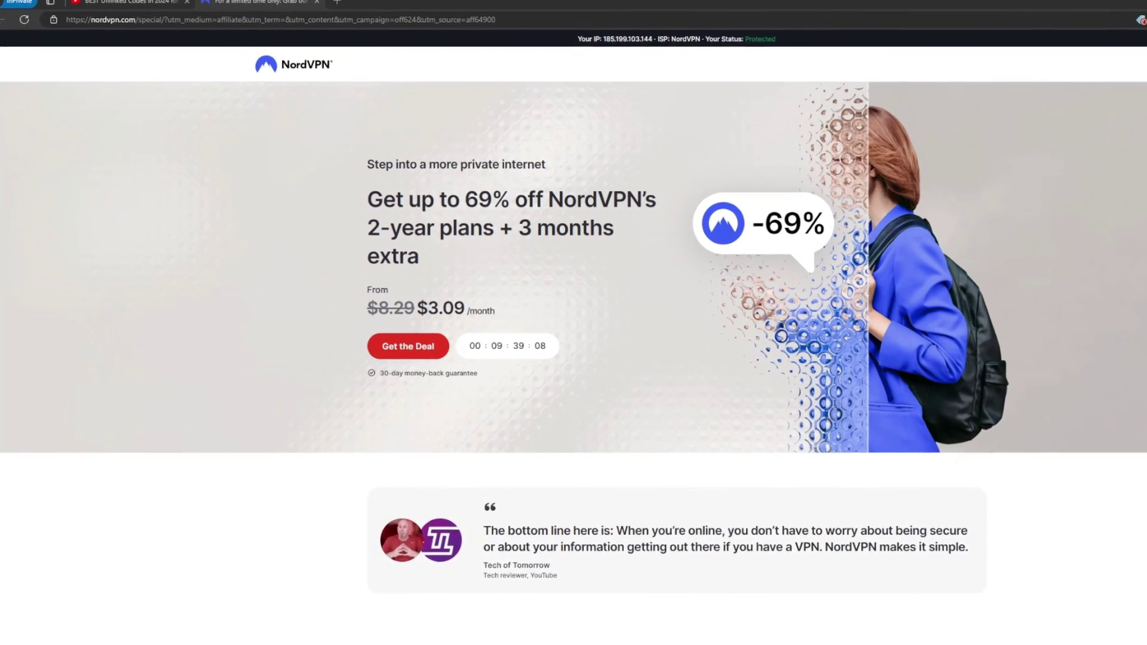